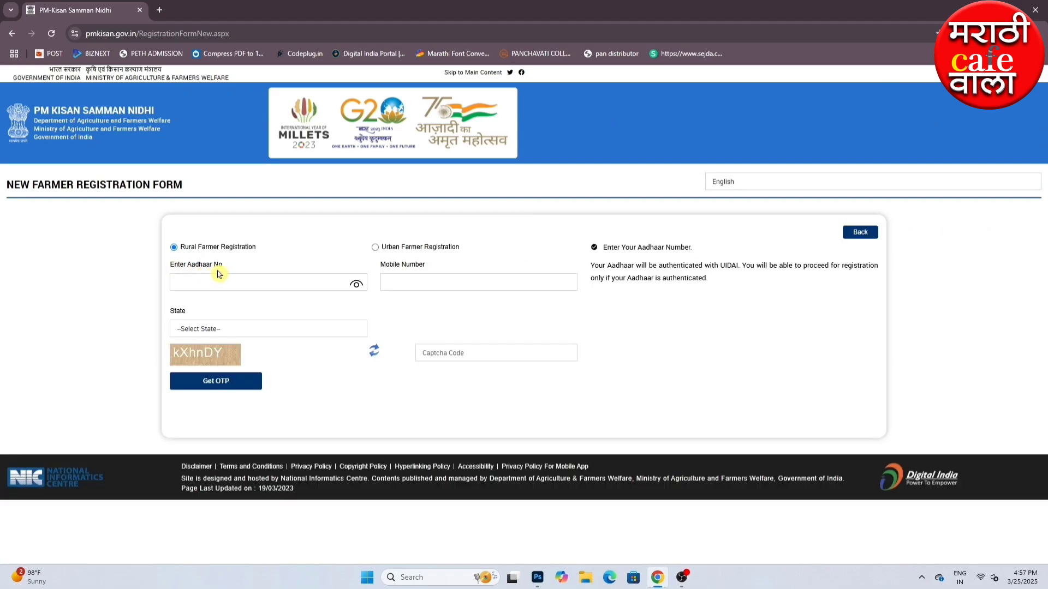
Enter the farmer's Aadhaar number and mobile number
drag(171, 264, 194, 288)
click(195, 284)
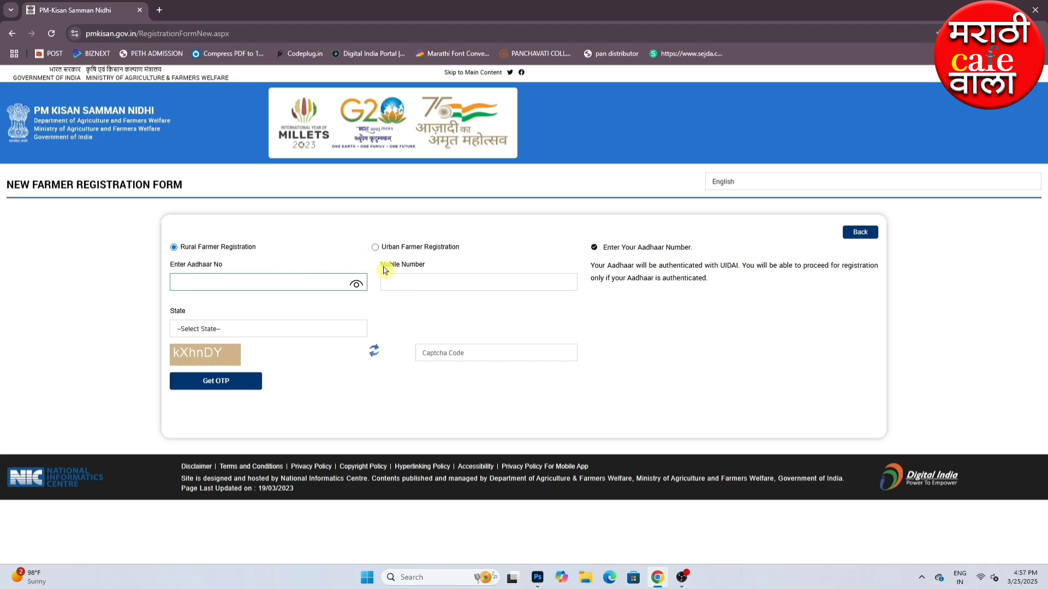
drag(380, 266, 427, 273)
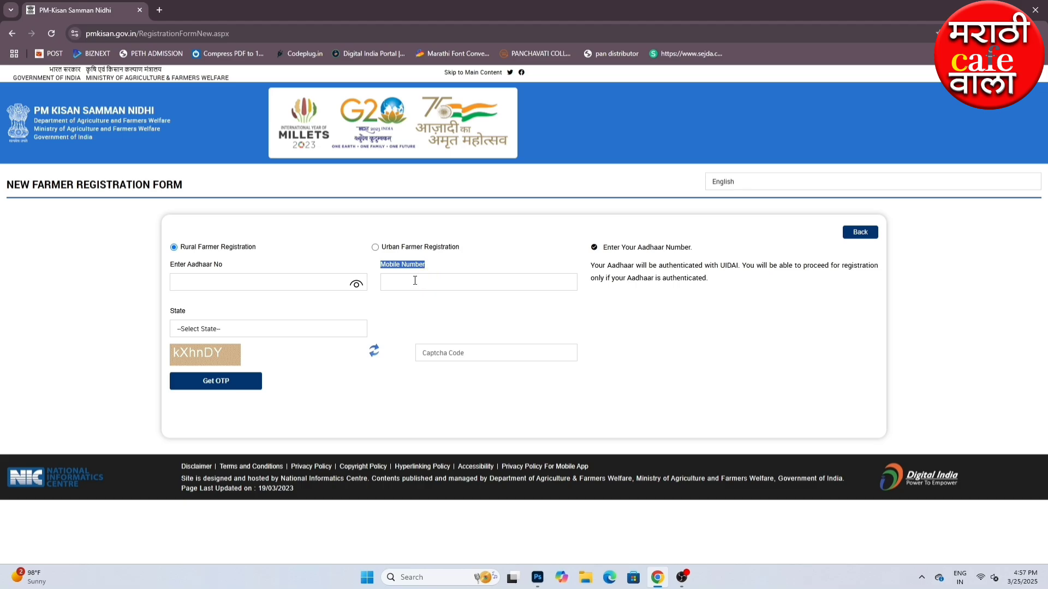
Choose MAHARASHTRA as the state, fill in the captcha and request an OTP
click(249, 329)
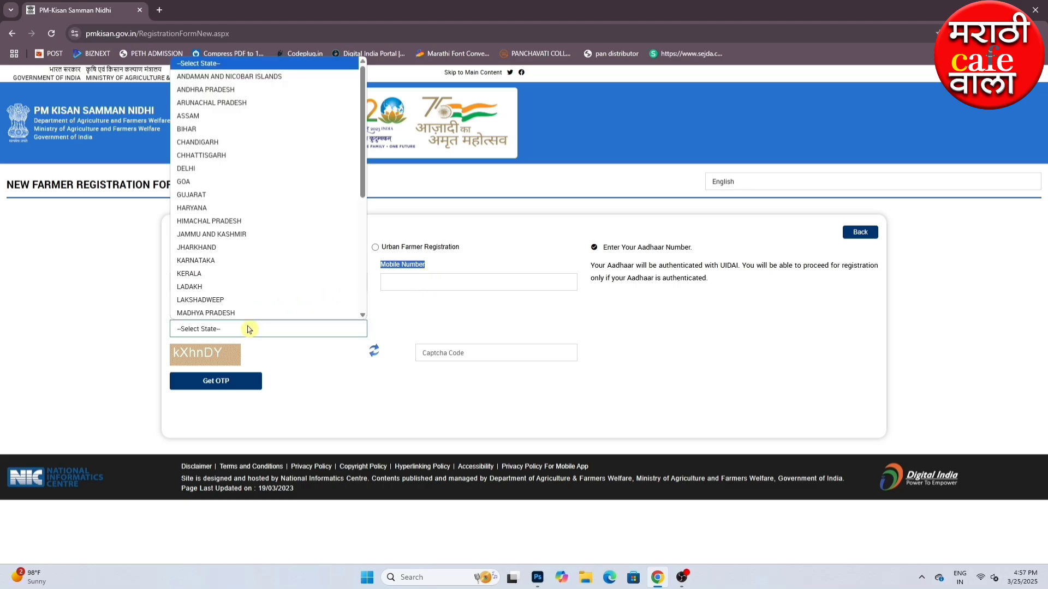
key(Down)
key(Down)
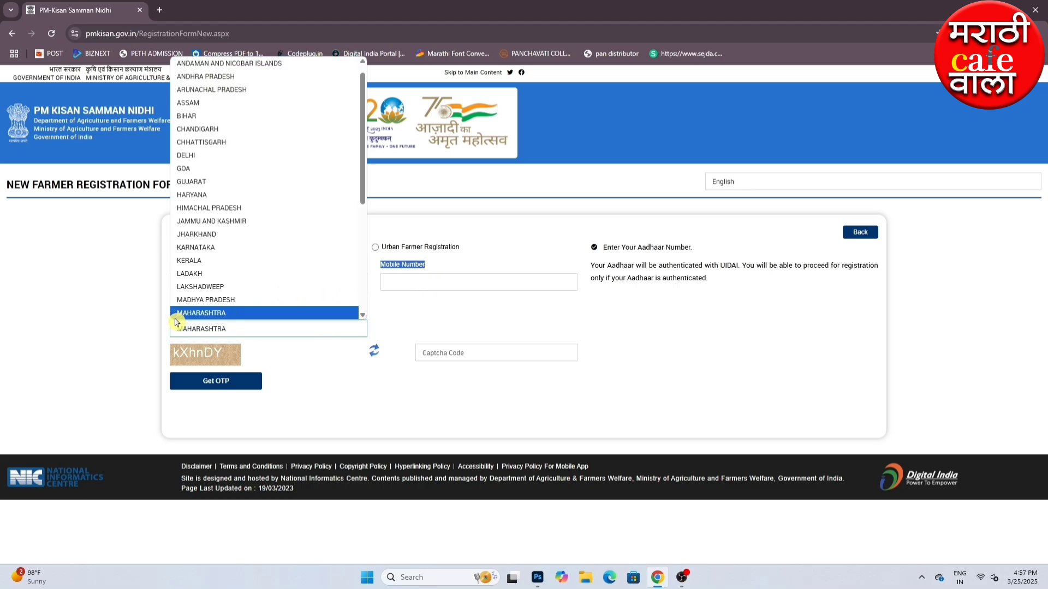
click(197, 301)
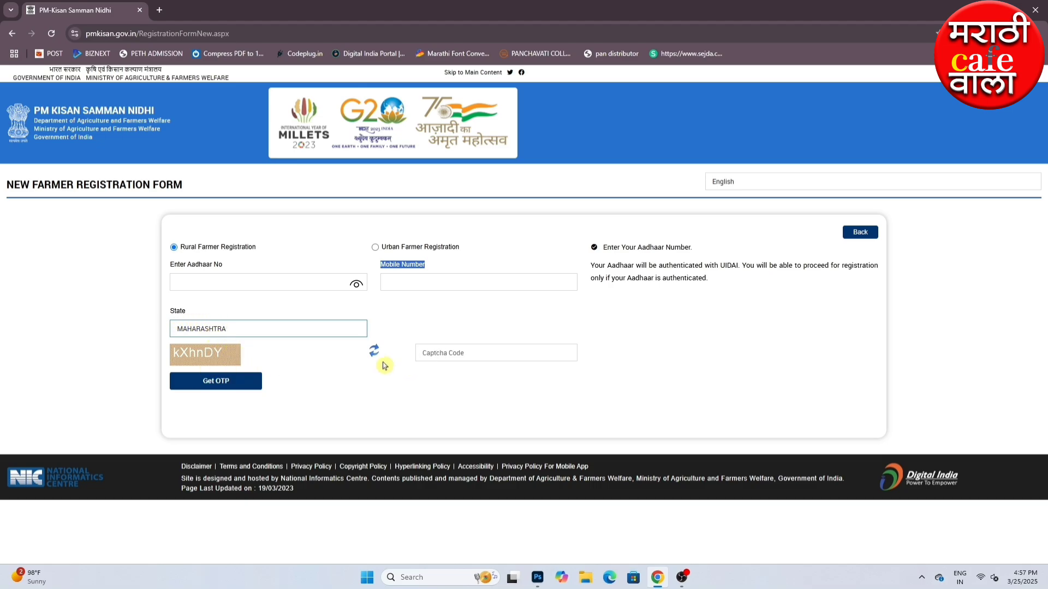
click(461, 355)
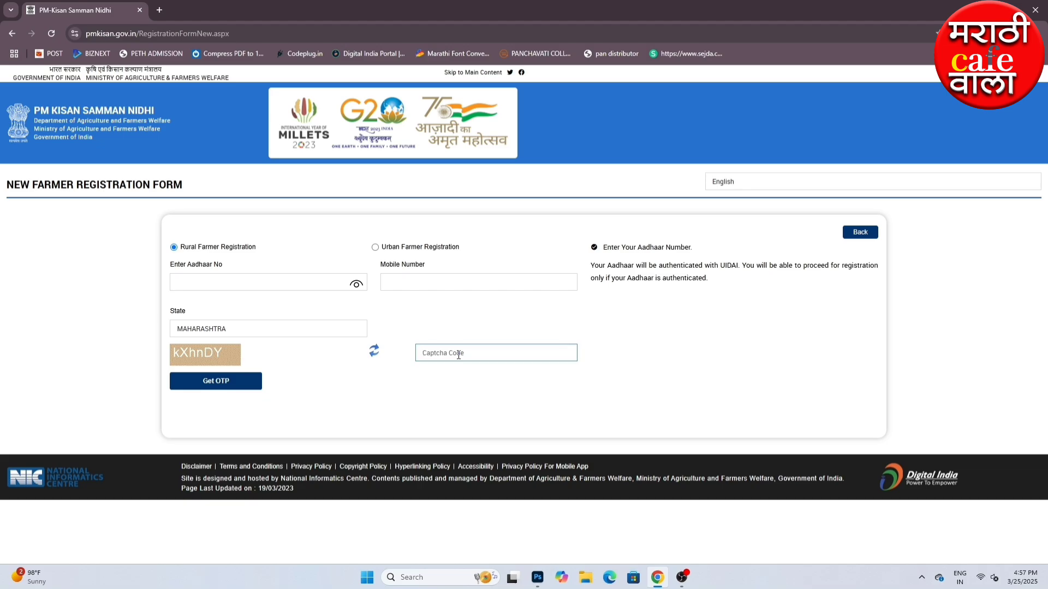
text(kXhnDY)
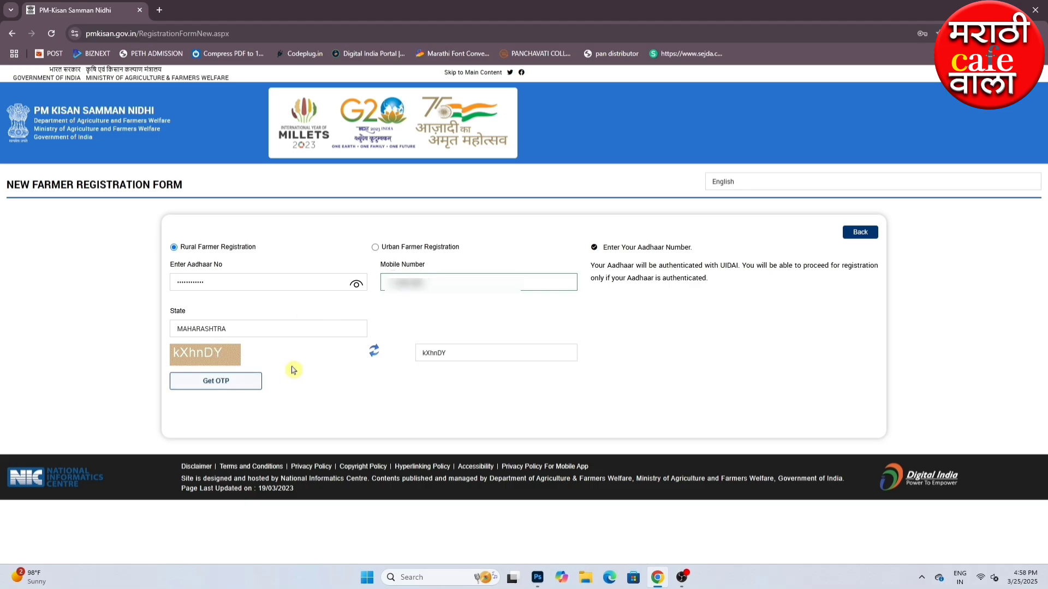
click(220, 388)
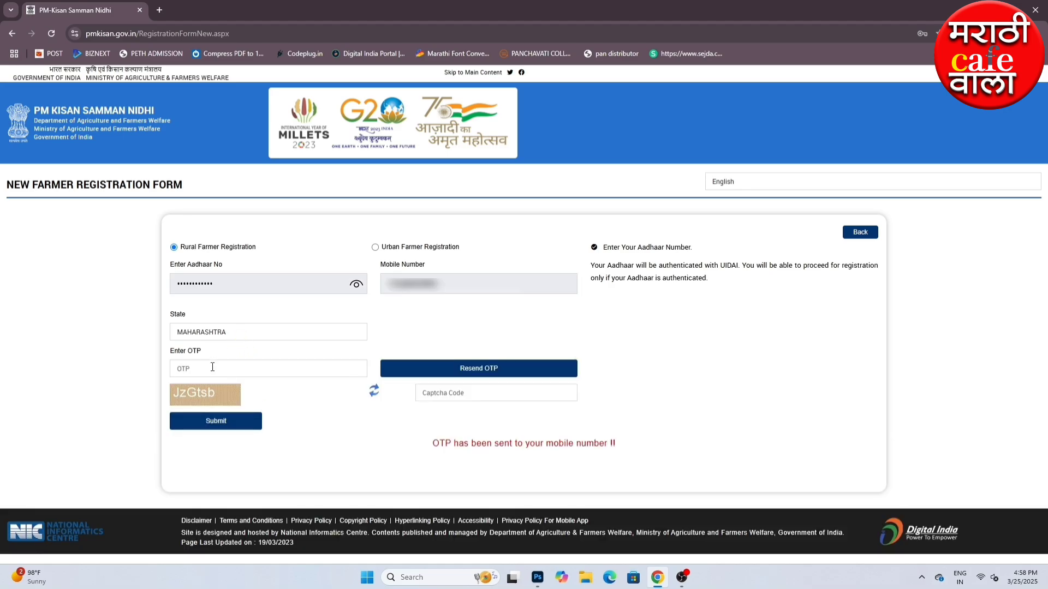
Enter the received mobile OTP and the refreshed captcha, and submit them to get the Aadhaar OTP
click(212, 368)
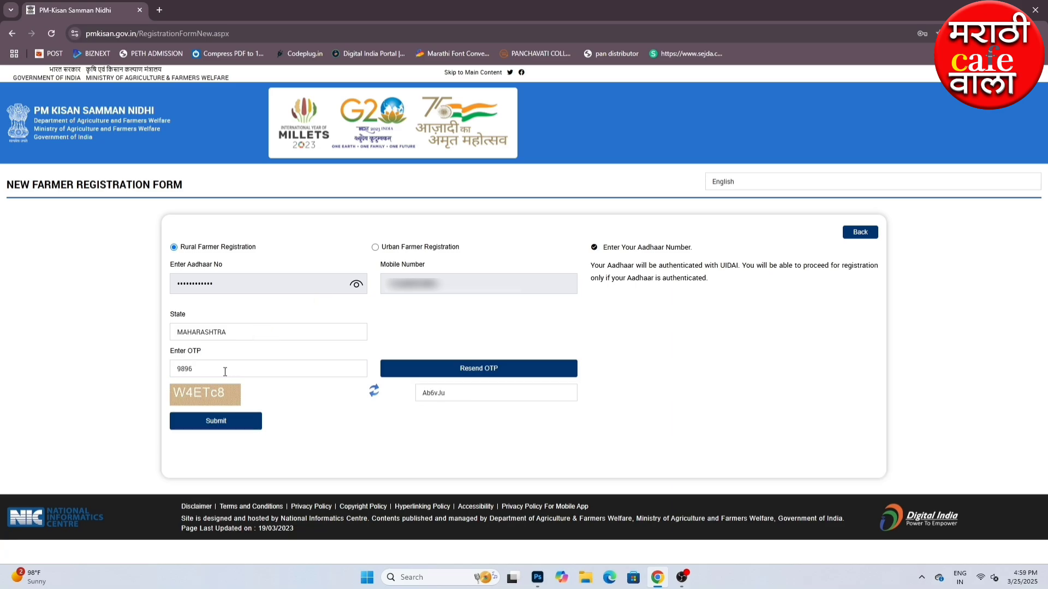
double_click(223, 370)
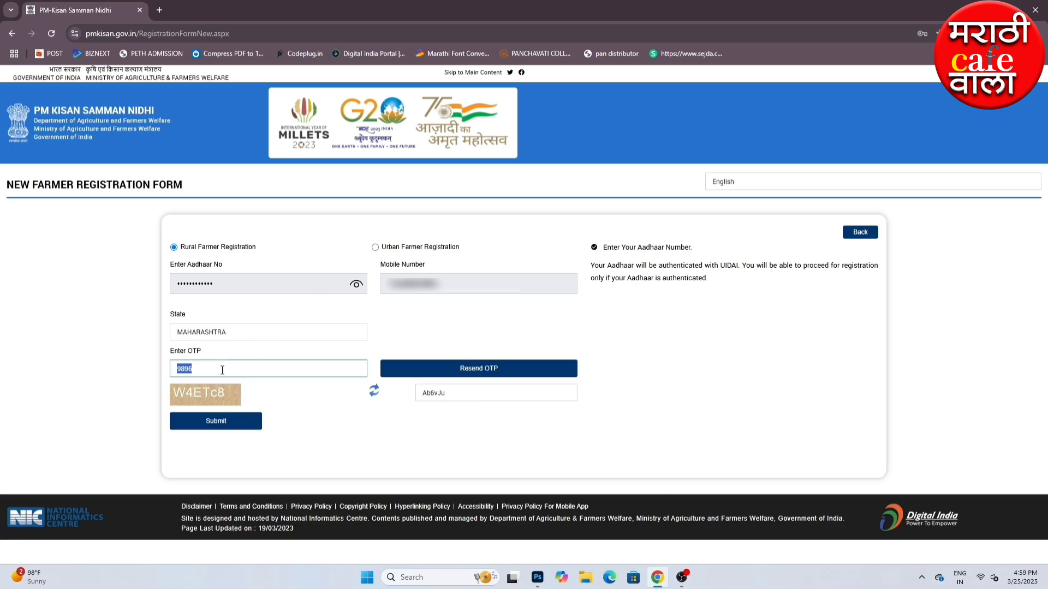
double_click(431, 393)
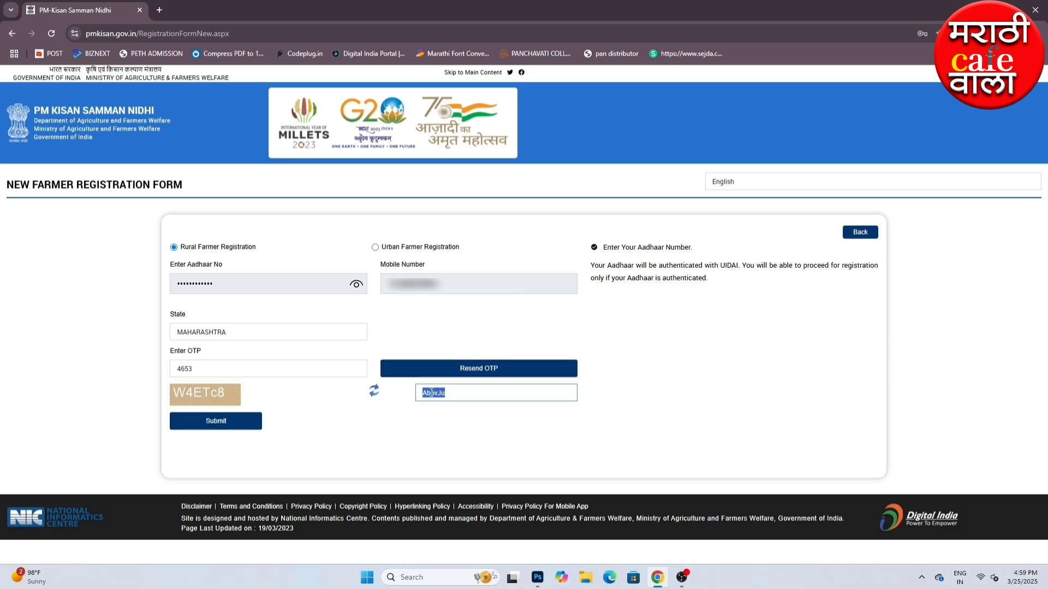
click(235, 428)
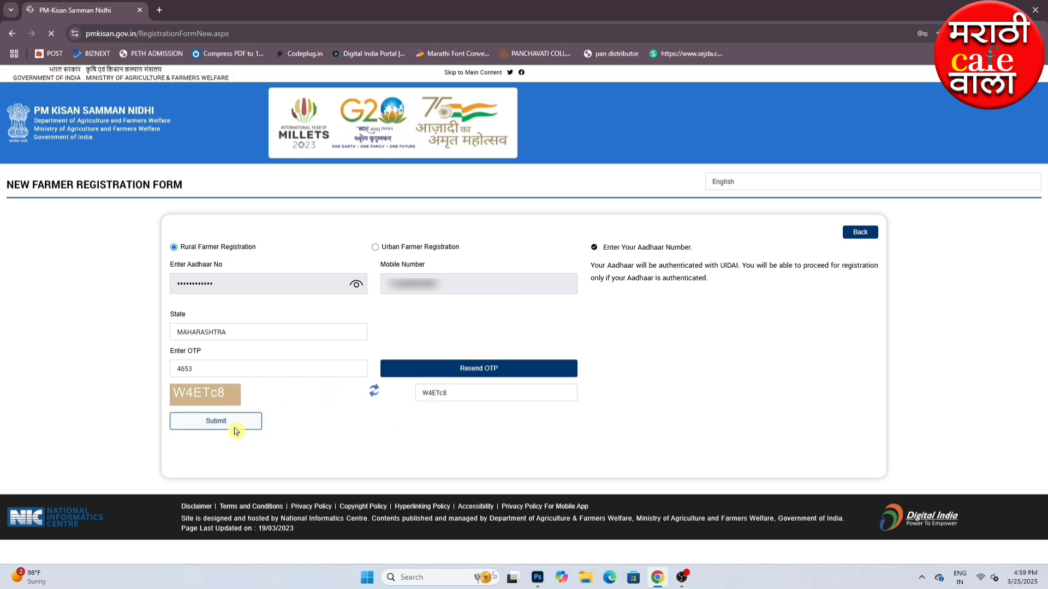
click(248, 442)
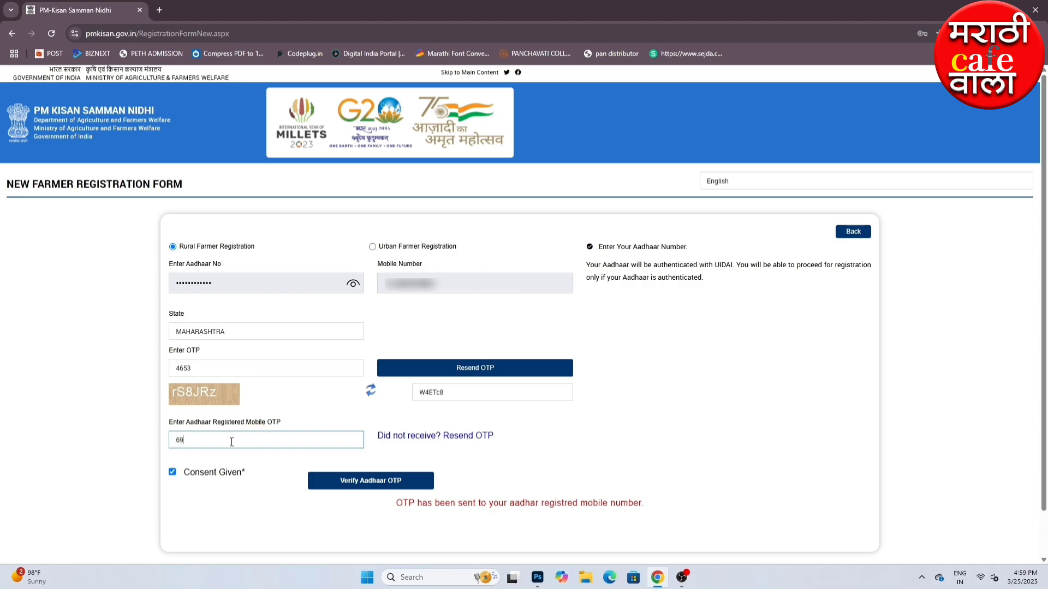
Enter the Aadhaar OTP and the corrected new captcha, then verify it
click(343, 477)
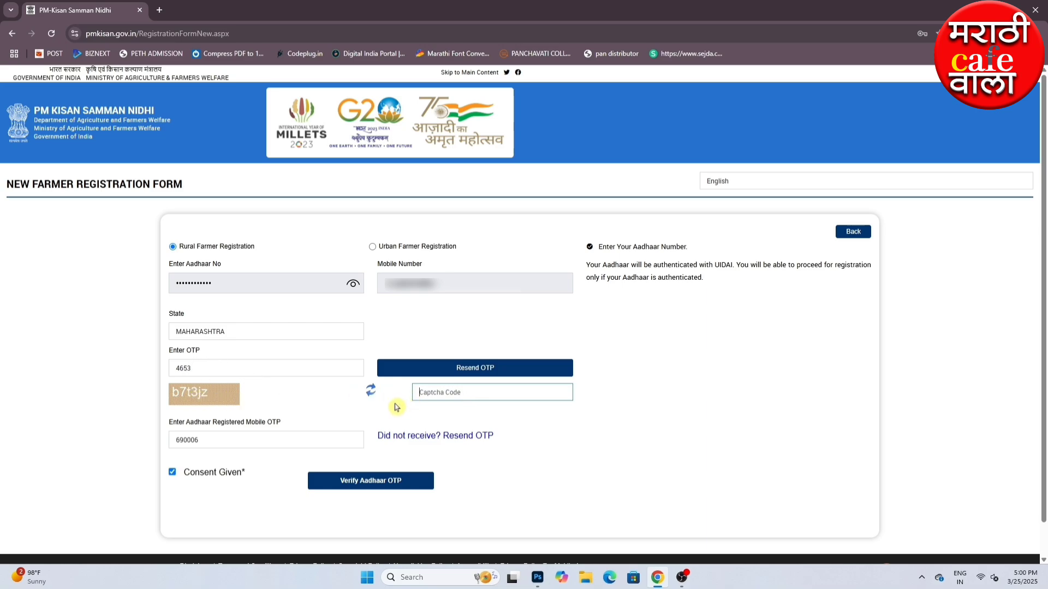
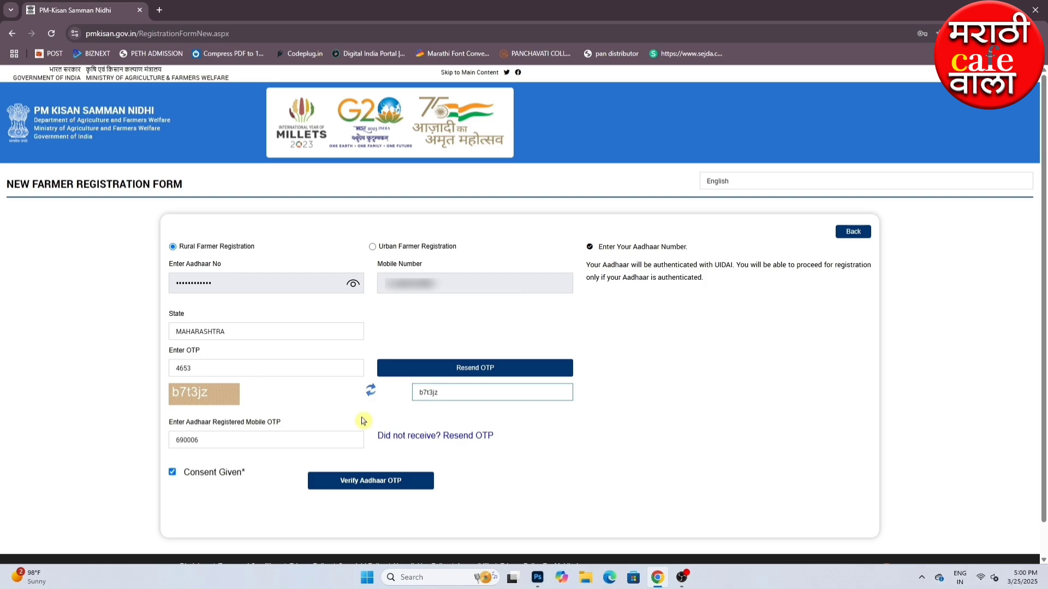
click(350, 478)
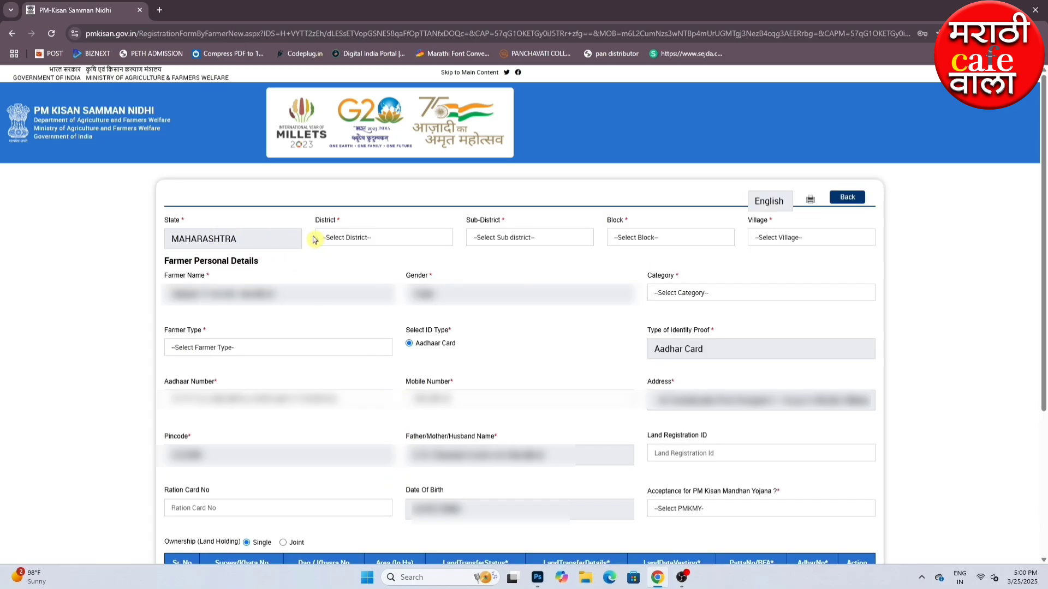
Choose NASHIK as the district, Peth as the sub-district and PETH as the block
click(344, 238)
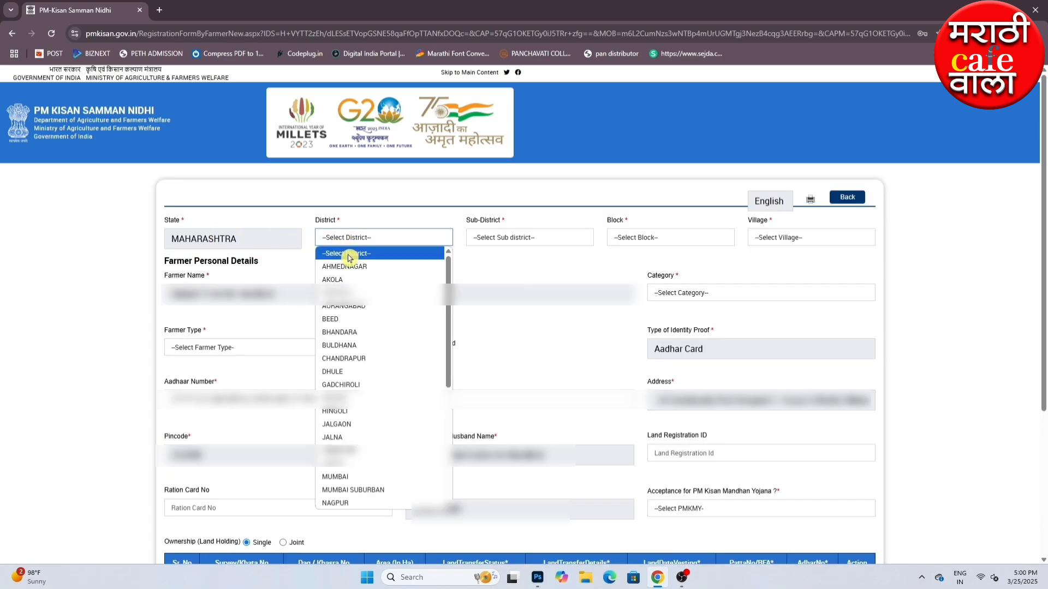
text(nas)
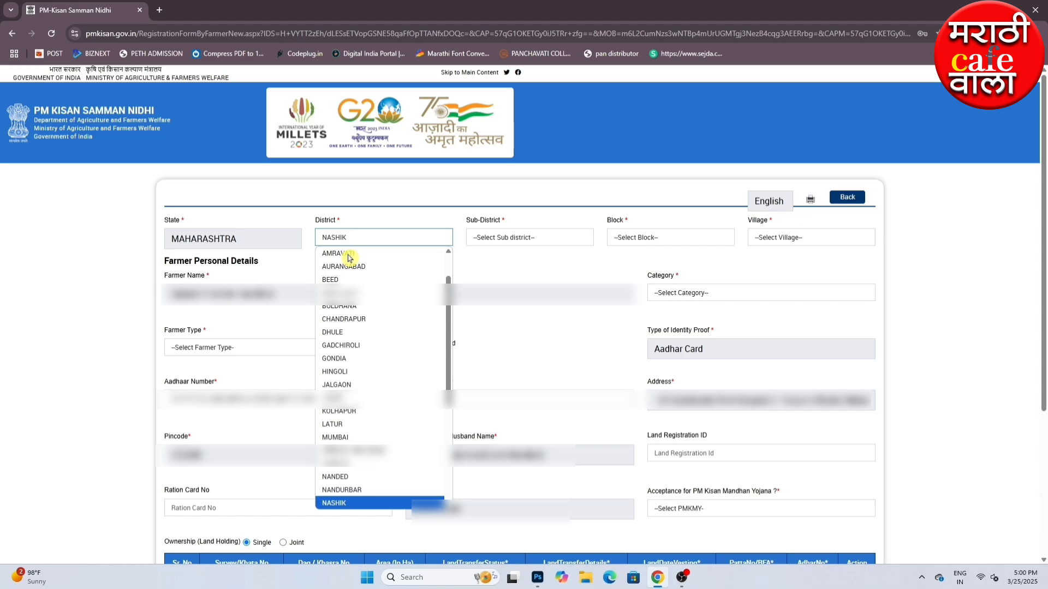
key(Return)
click(475, 240)
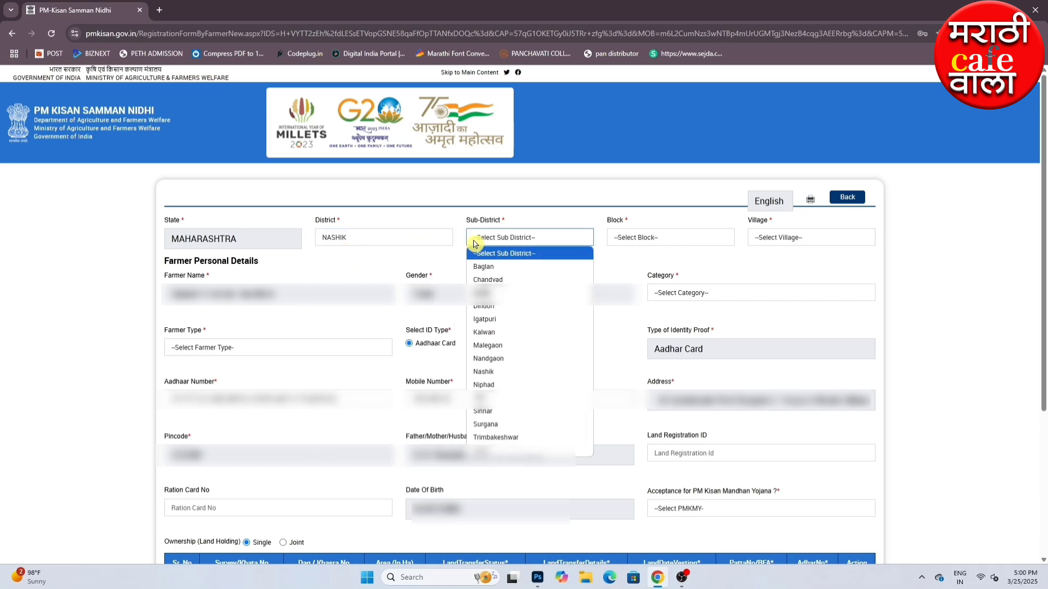
click(494, 398)
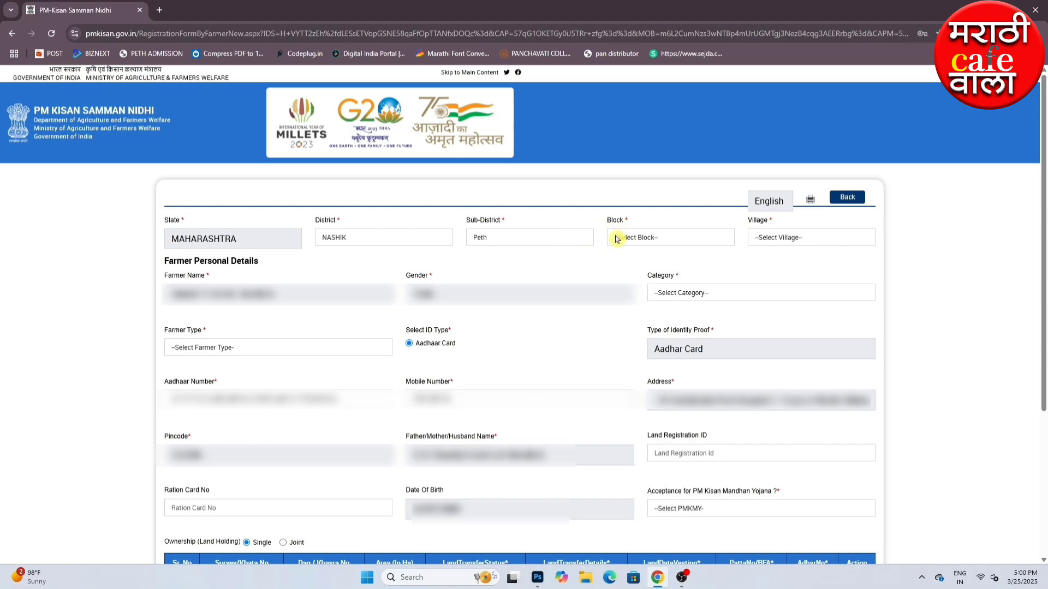
click(617, 239)
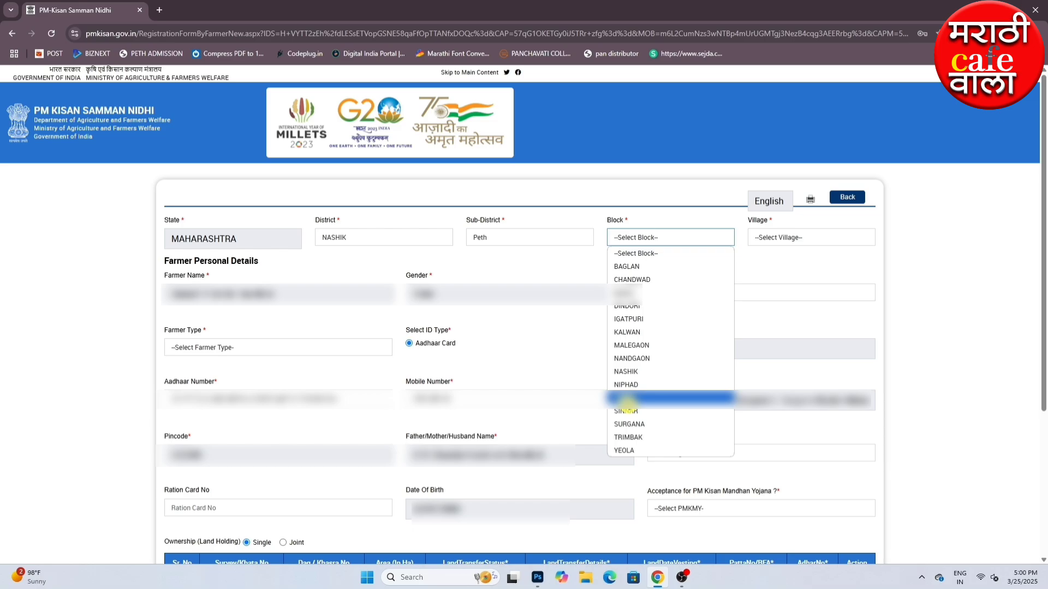
click(626, 400)
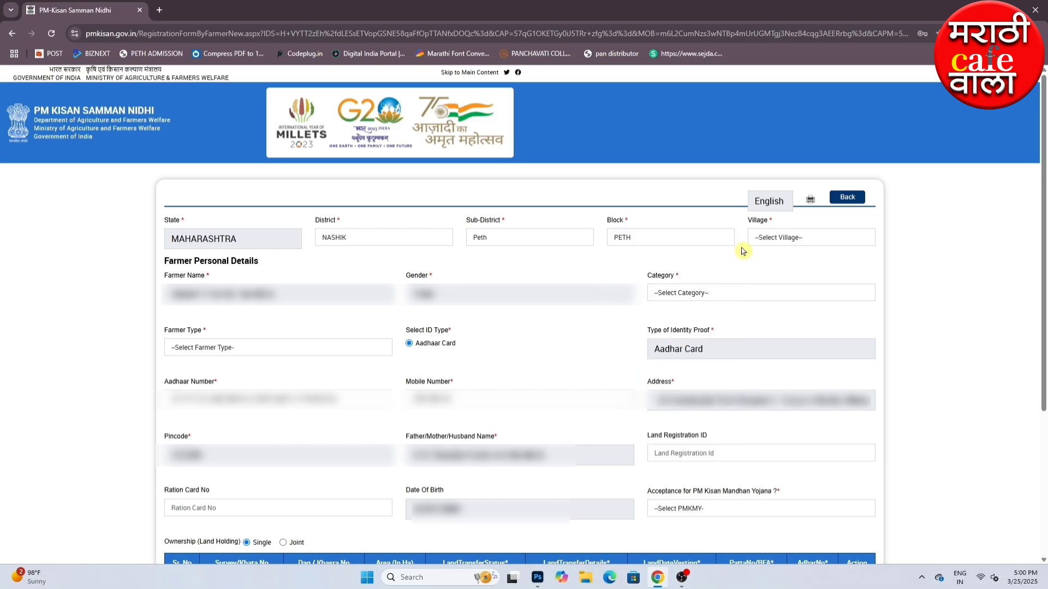
Select Sadadpada - (550693) as the village
click(764, 238)
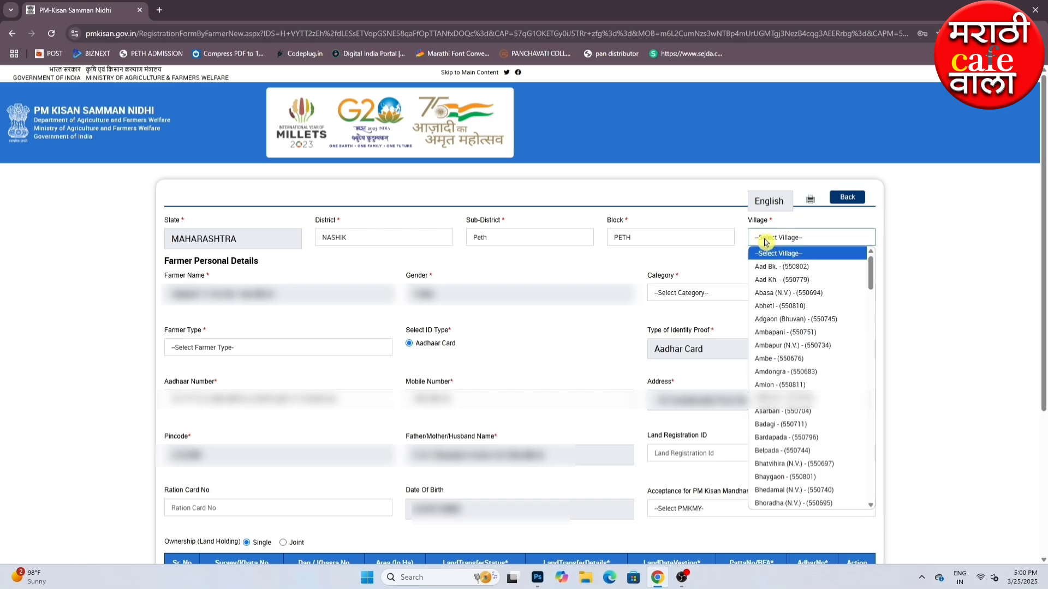
key(s)
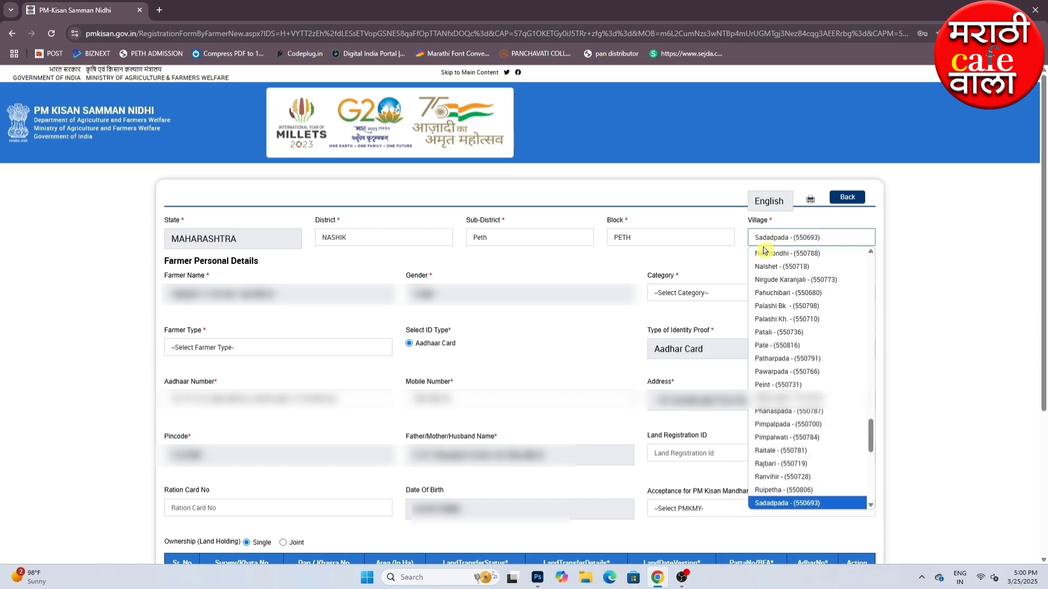
click(761, 241)
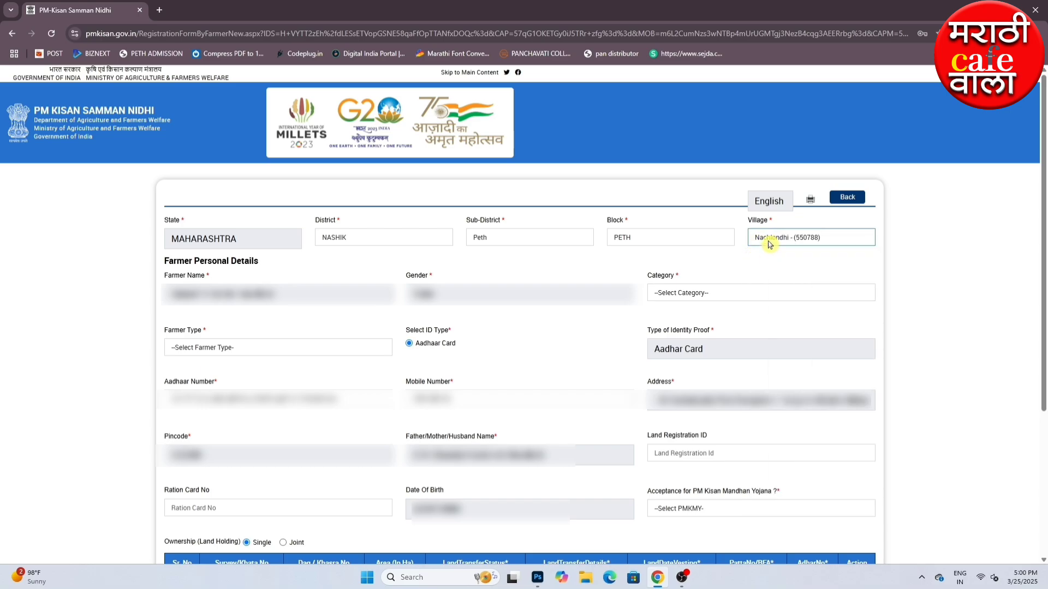
click(769, 242)
click(770, 243)
Set the category to ST and Farmer Type to Small (1-2Ha), highlighting the Aadhaar number
click(669, 292)
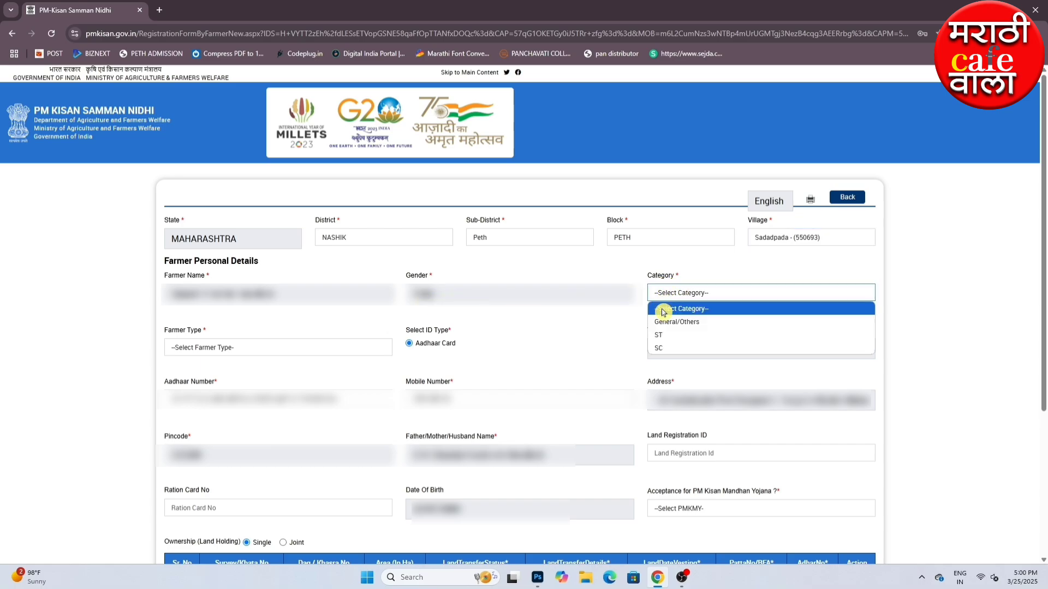
click(669, 335)
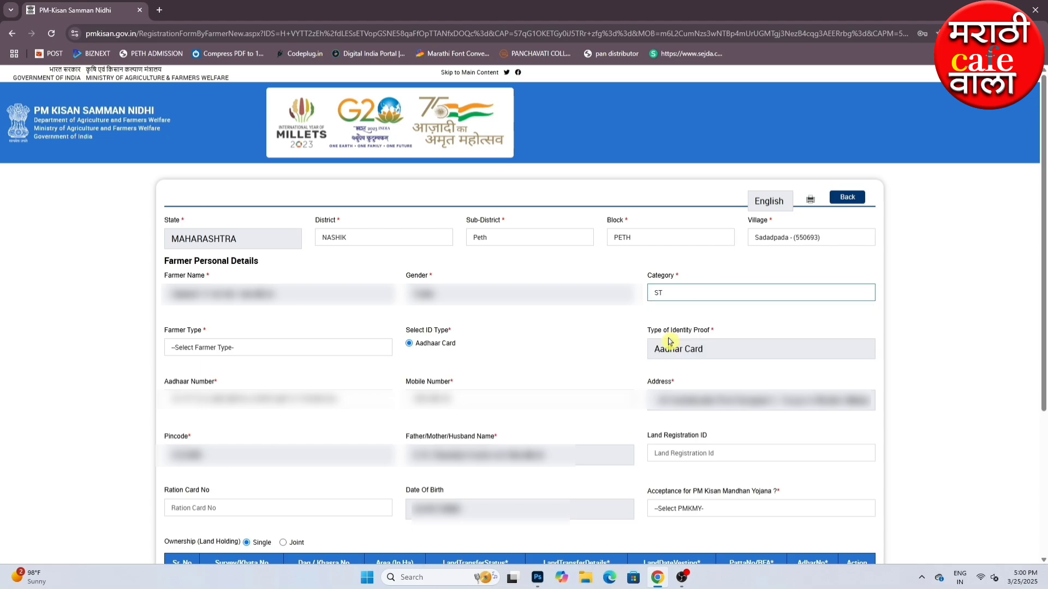
click(184, 347)
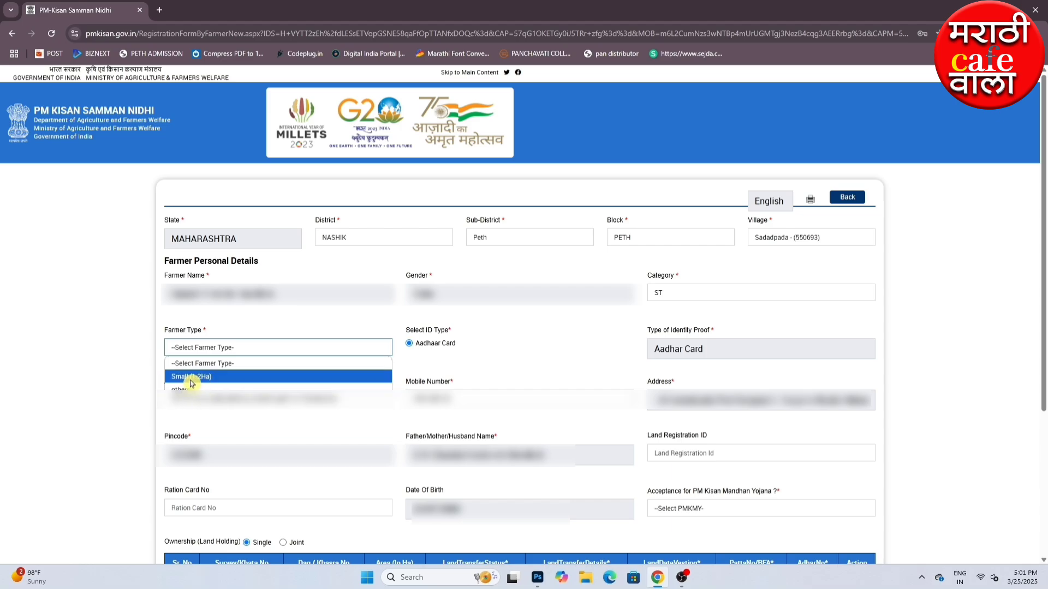
click(201, 377)
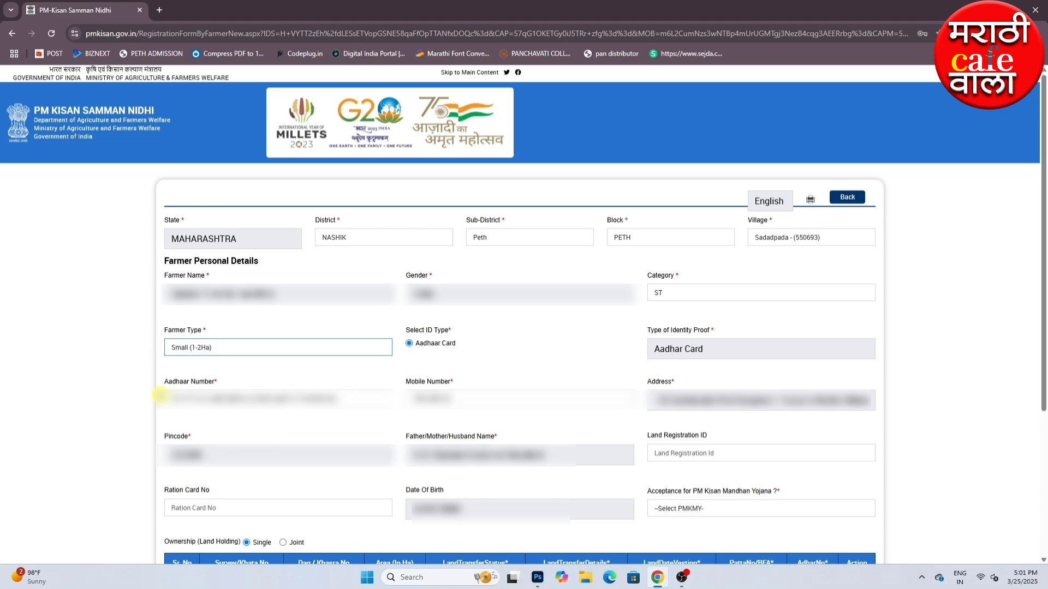
drag(160, 394, 341, 399)
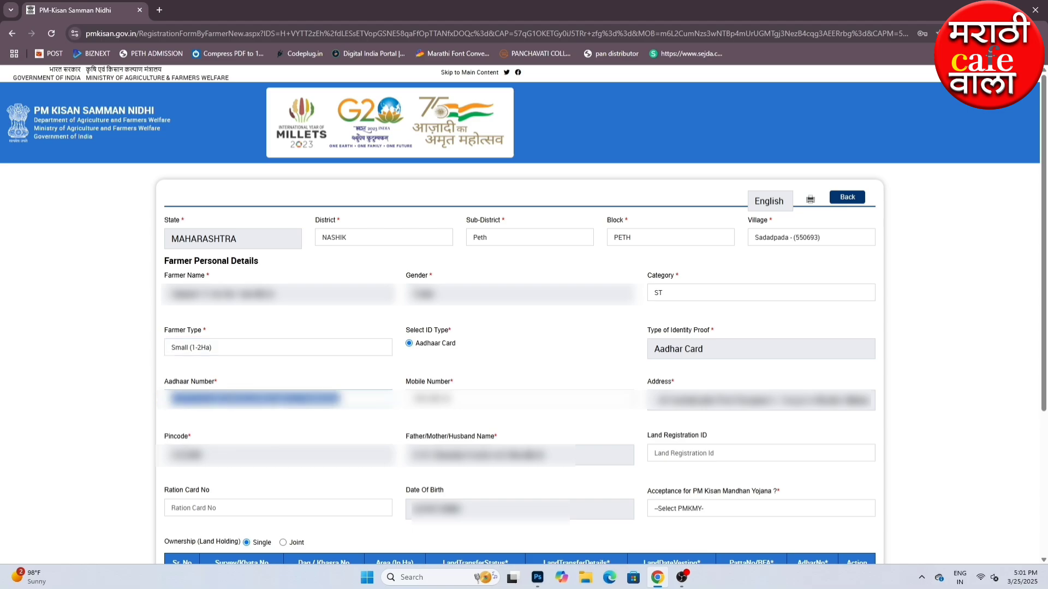
click(183, 385)
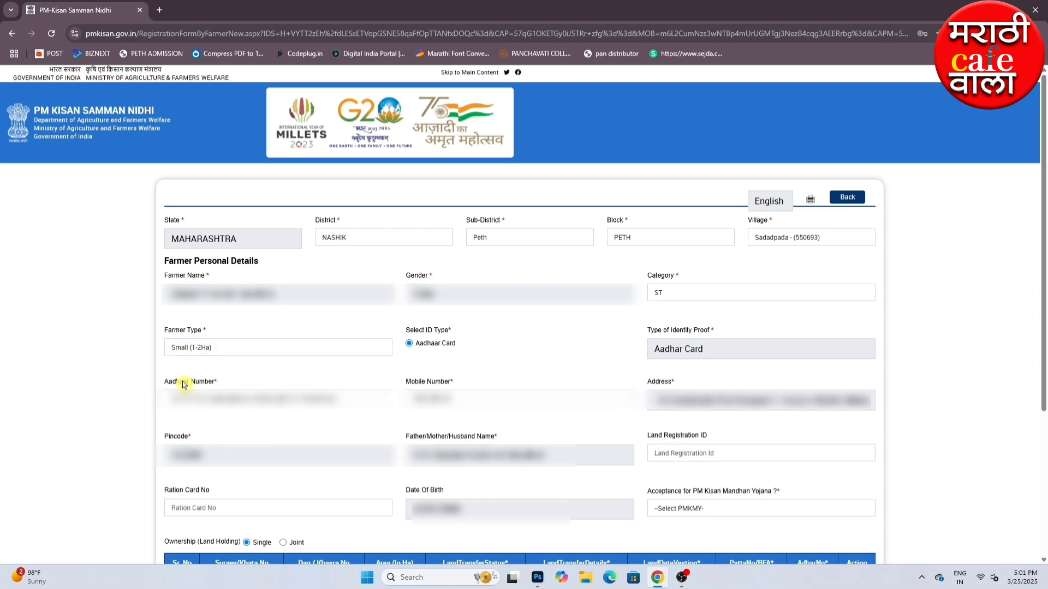
scroll(659, 372, down, 1)
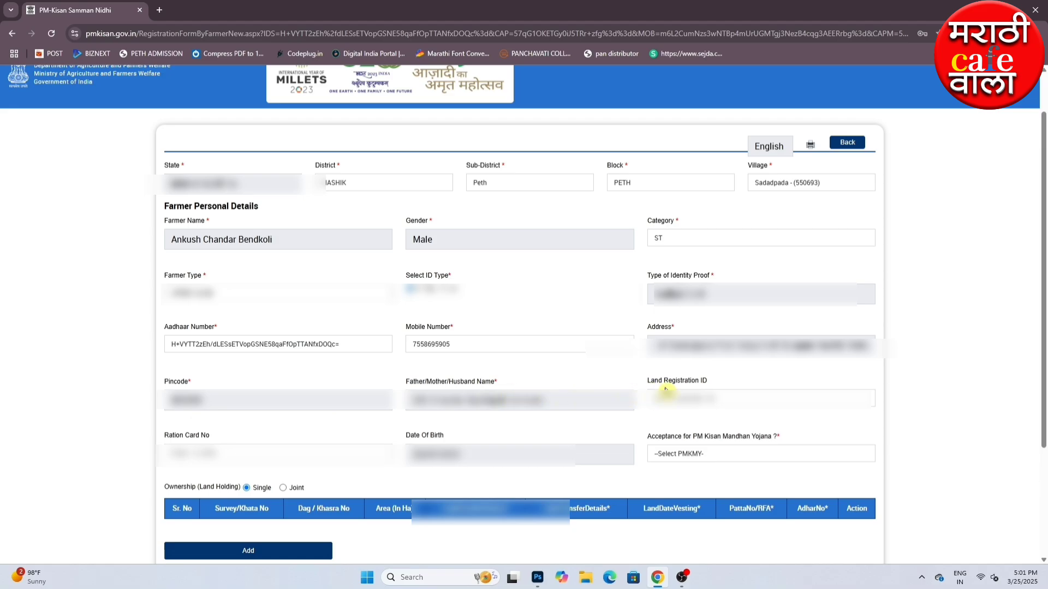
Highlight the Land Registration ID and Ration Card No fields on the form
scroll(676, 344, down, 1)
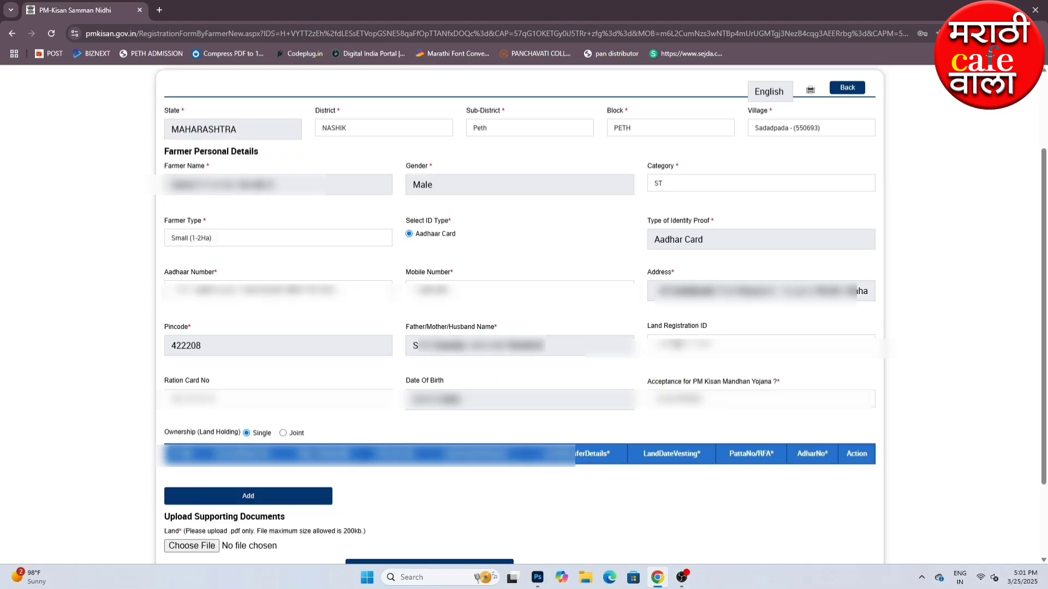
drag(647, 329, 713, 330)
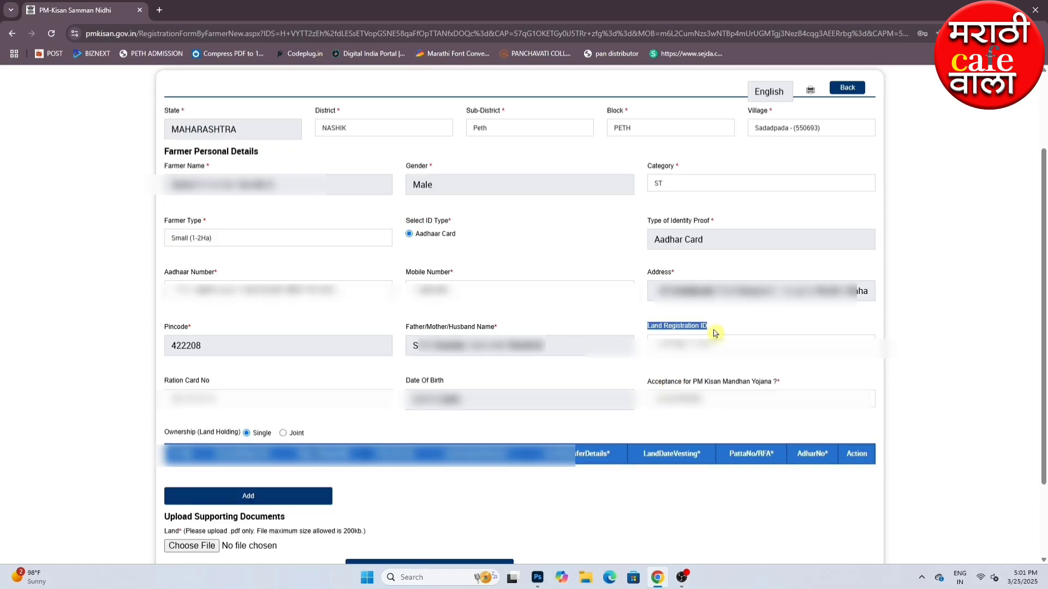
triple_click(654, 330)
drag(171, 395, 232, 389)
drag(169, 380, 211, 384)
click(264, 386)
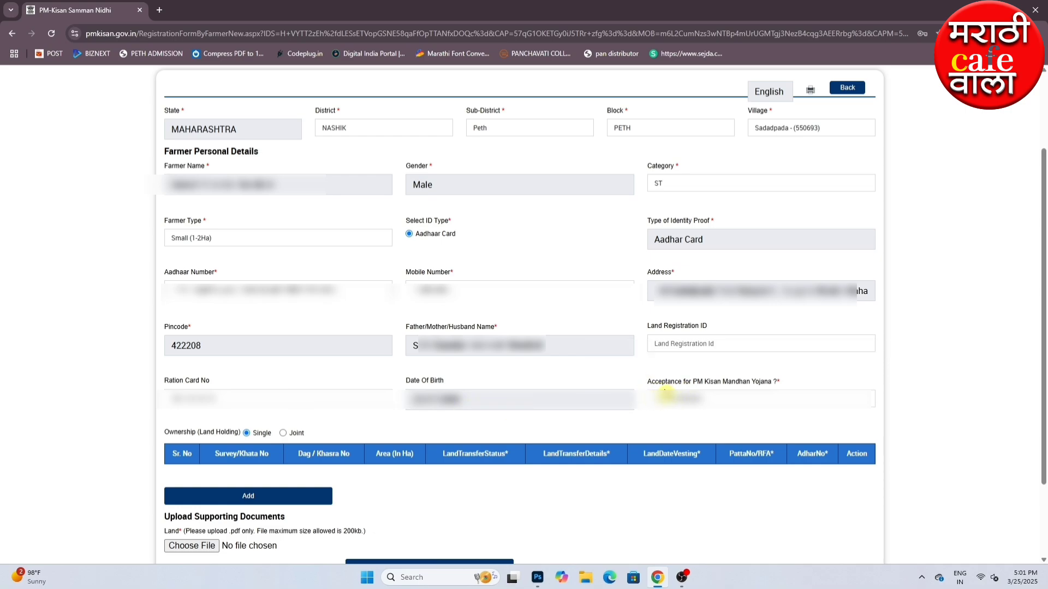
Answer Yes for acceptance of PM Kisan Mandhan Yojana
click(699, 400)
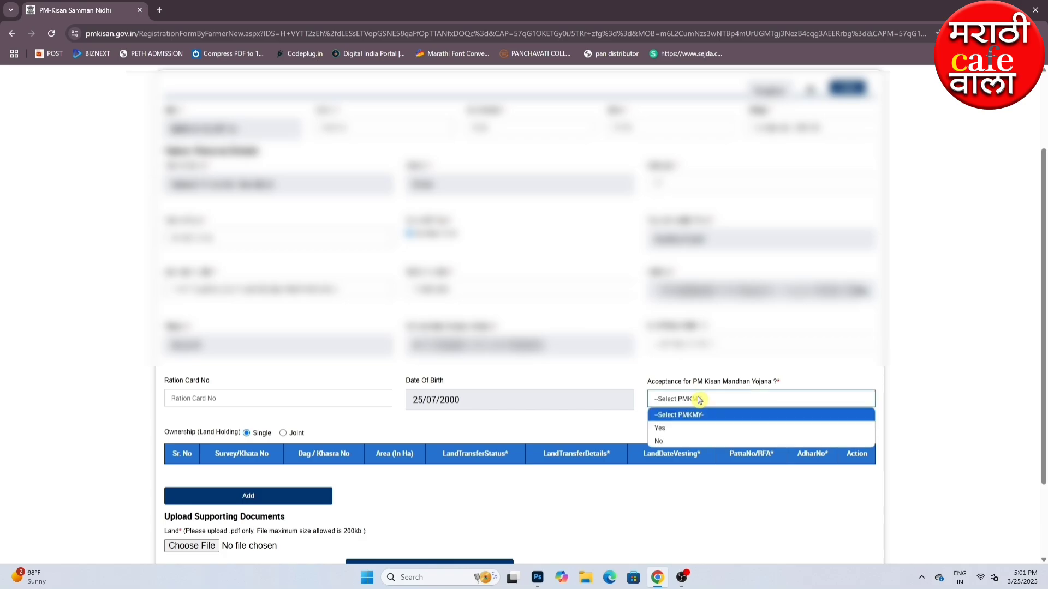
click(676, 442)
scroll(675, 437, down, 3)
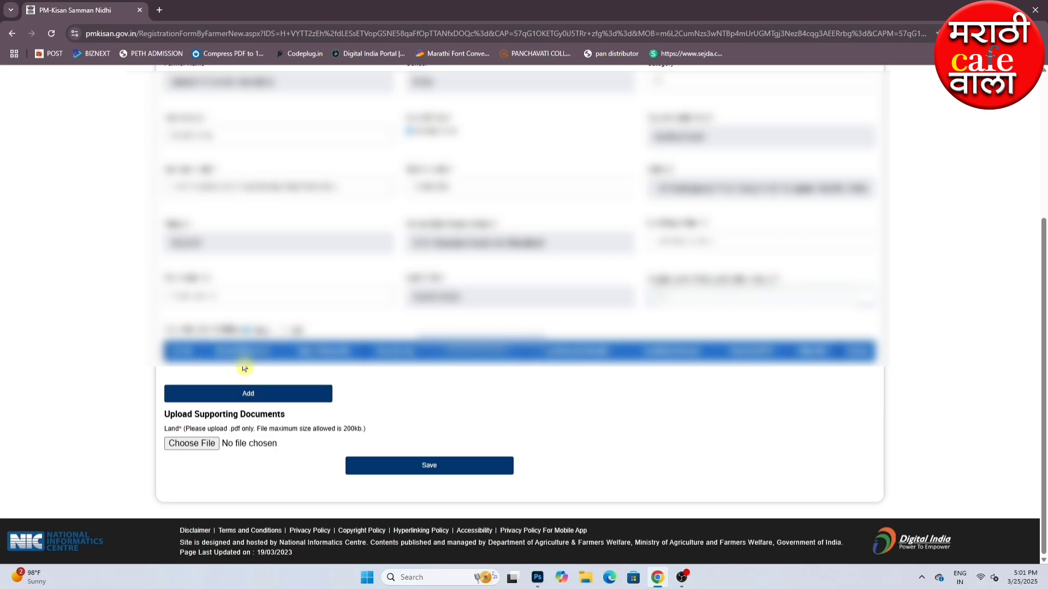
Add a land parcel with Khata 12, Khasra 16 and area 0.40 ha
click(253, 399)
scroll(257, 401, down, 1)
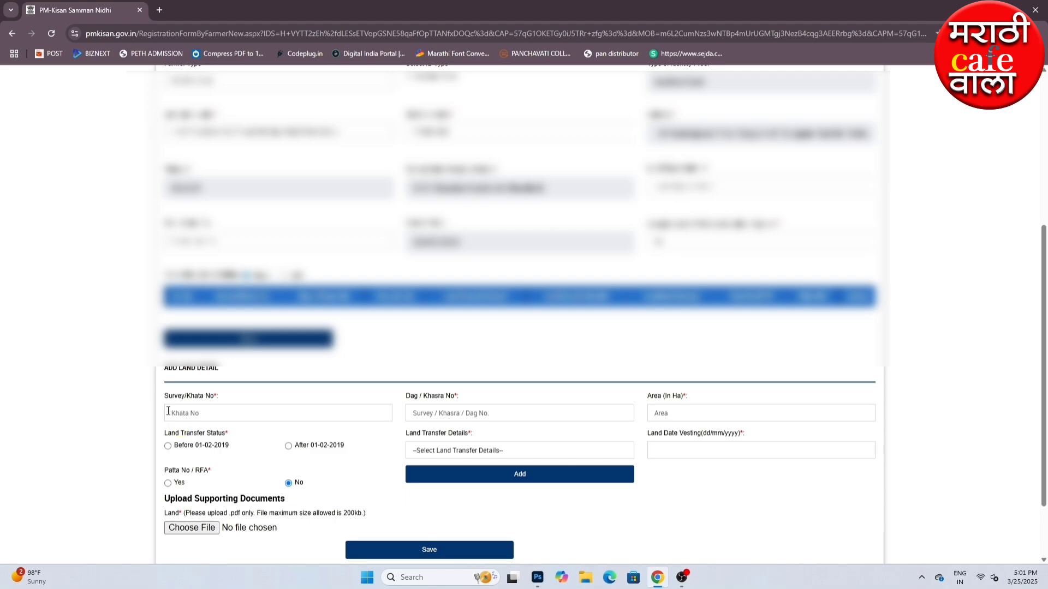
click(194, 415)
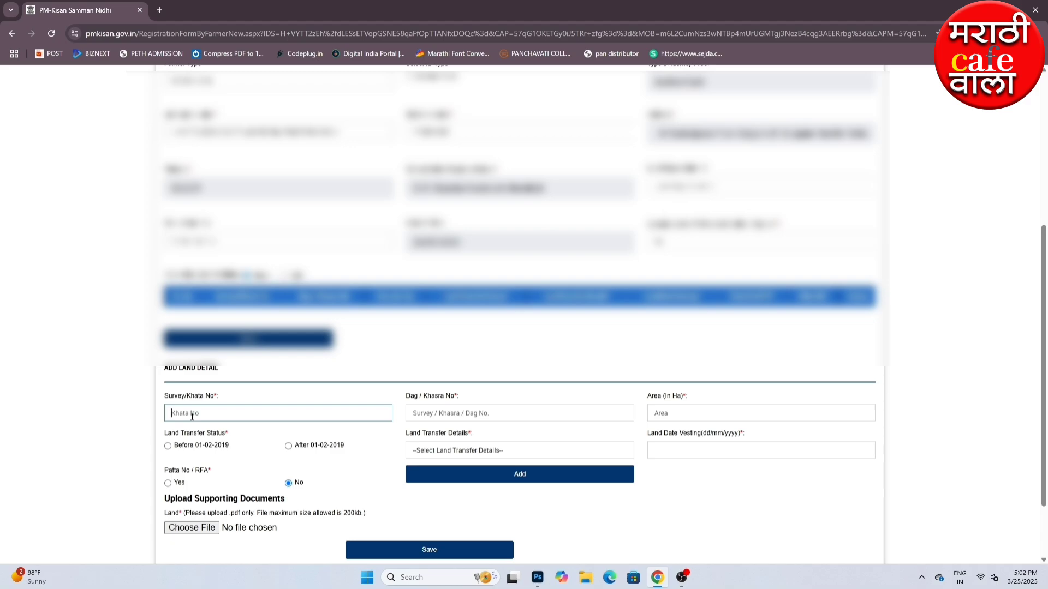
text(12)
click(421, 413)
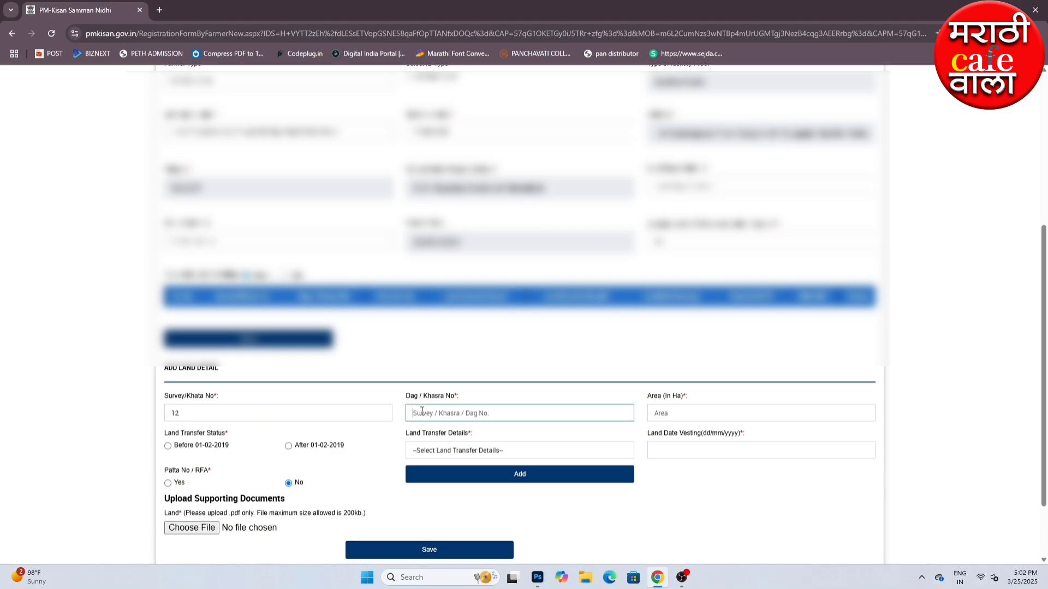
text(16)
click(672, 414)
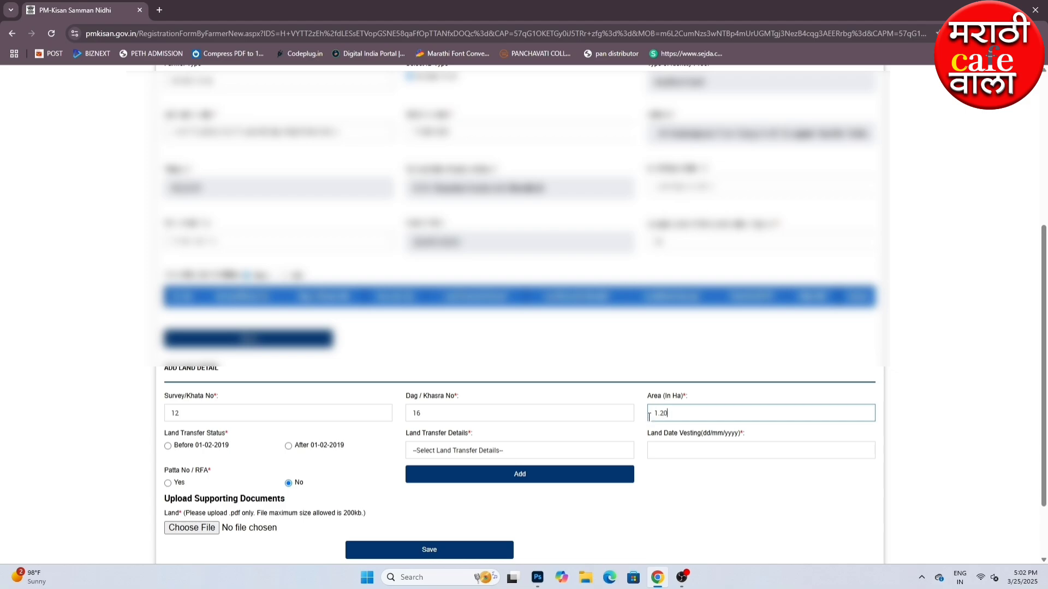
text(.40)
click(711, 400)
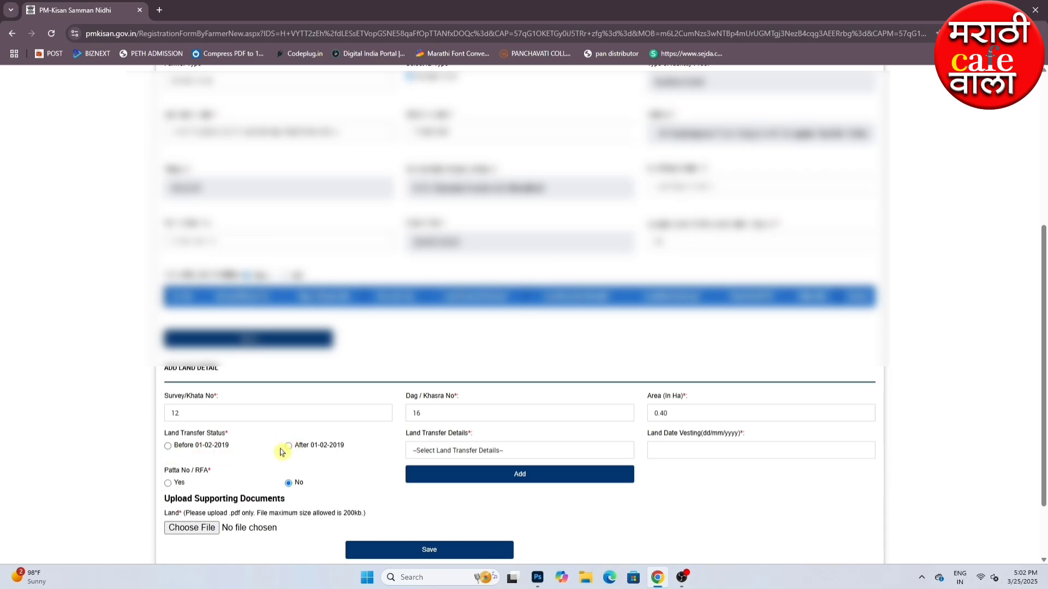
Mark it transferred after 01-02-2019 as Ancester Land (Virasat), vested 01/03/2025
click(170, 450)
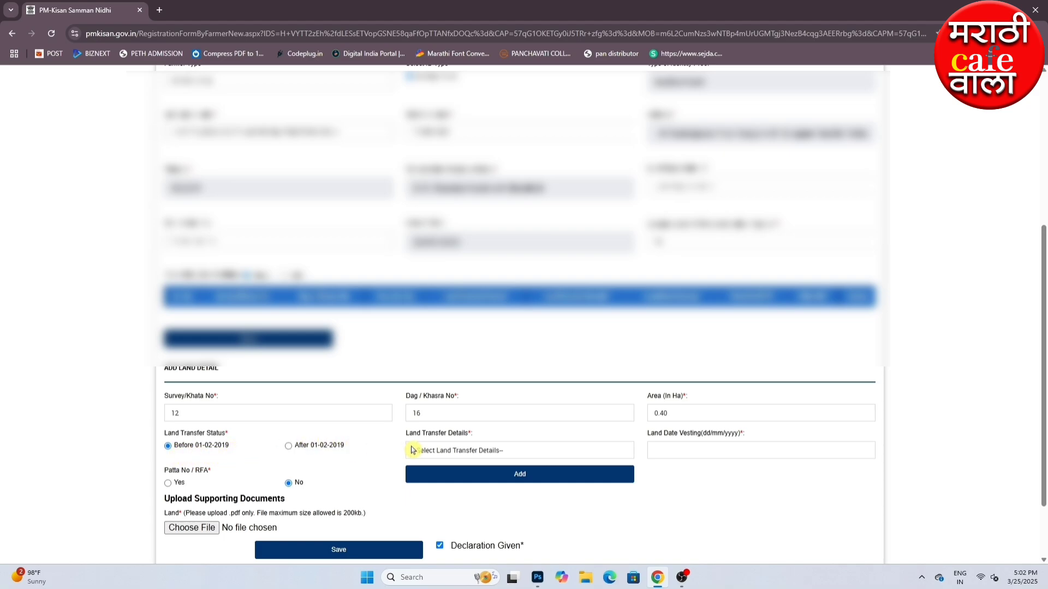
click(289, 448)
click(427, 452)
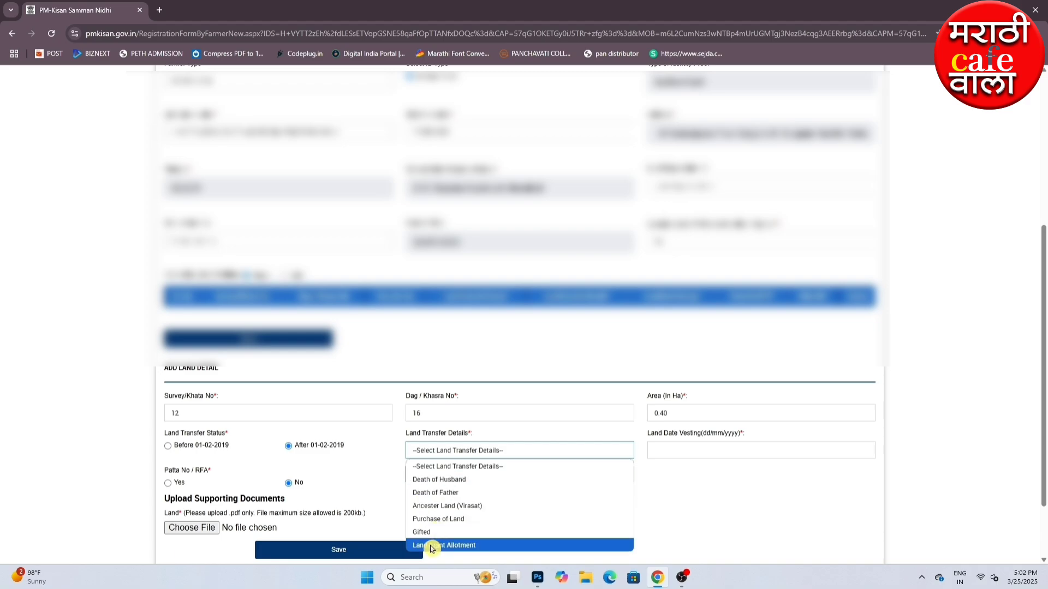
click(431, 506)
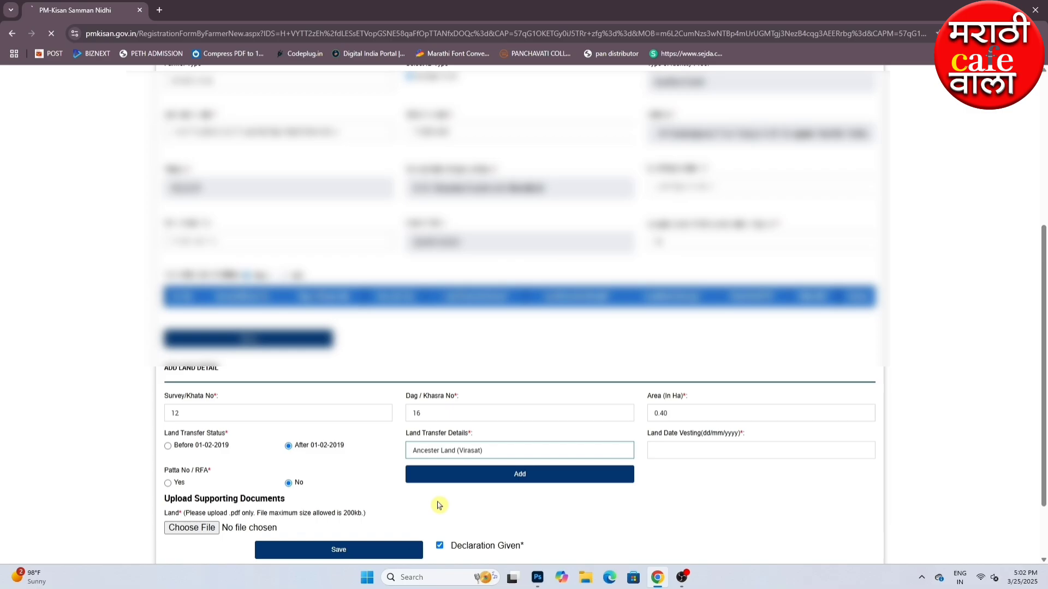
click(666, 455)
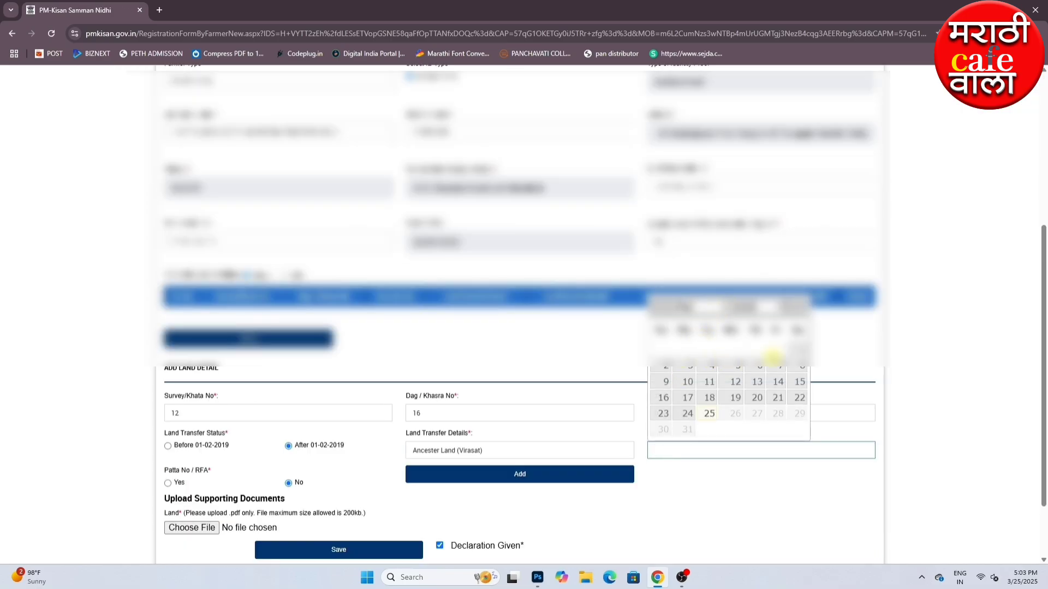
click(798, 349)
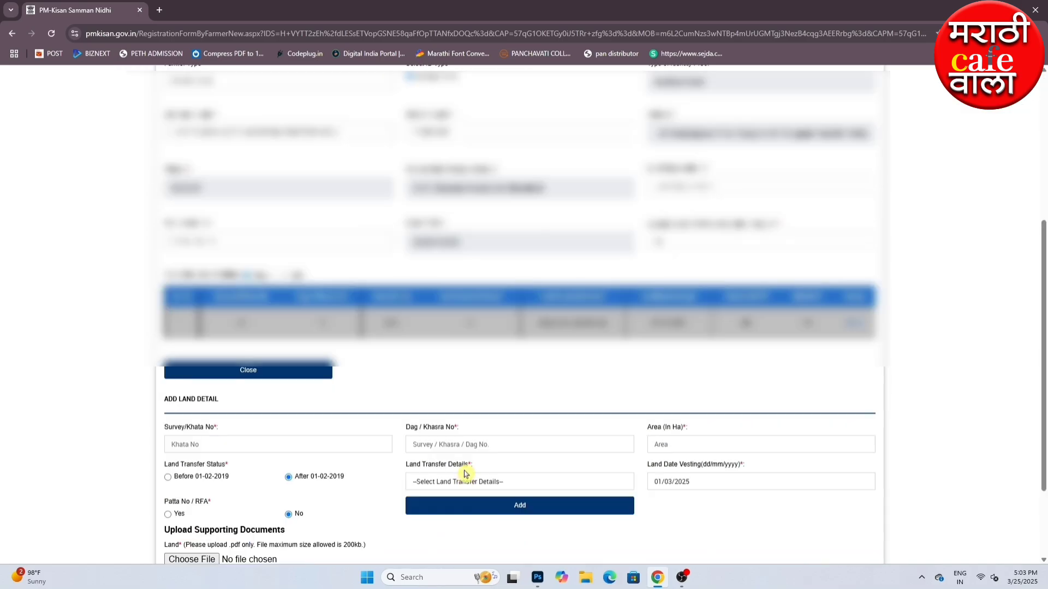
scroll(365, 446, down, 3)
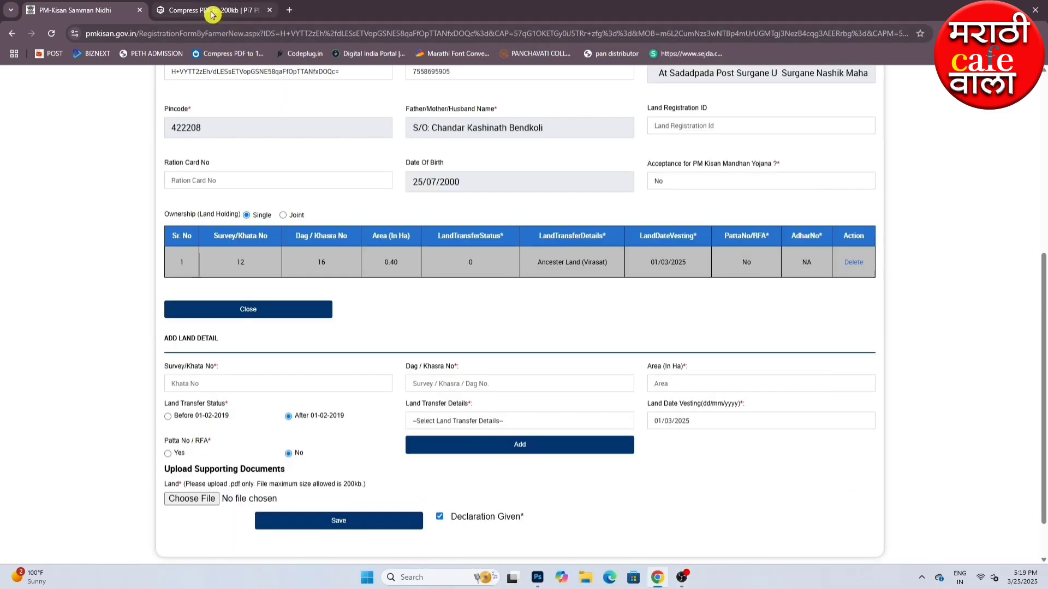
Load document.pdf from Desktop > farmer into the Pi7 compressor
click(212, 14)
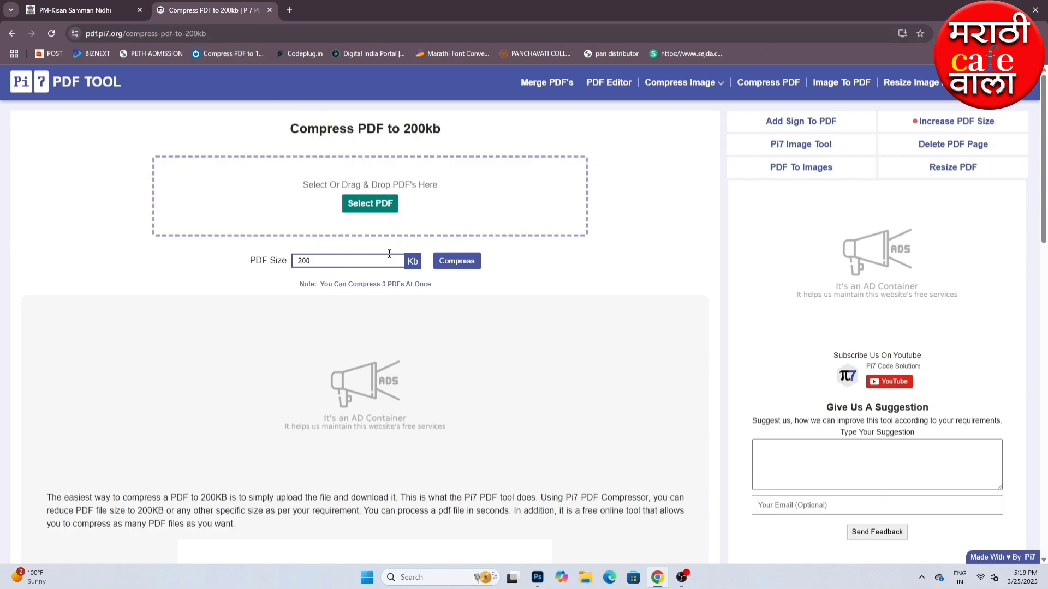
click(373, 204)
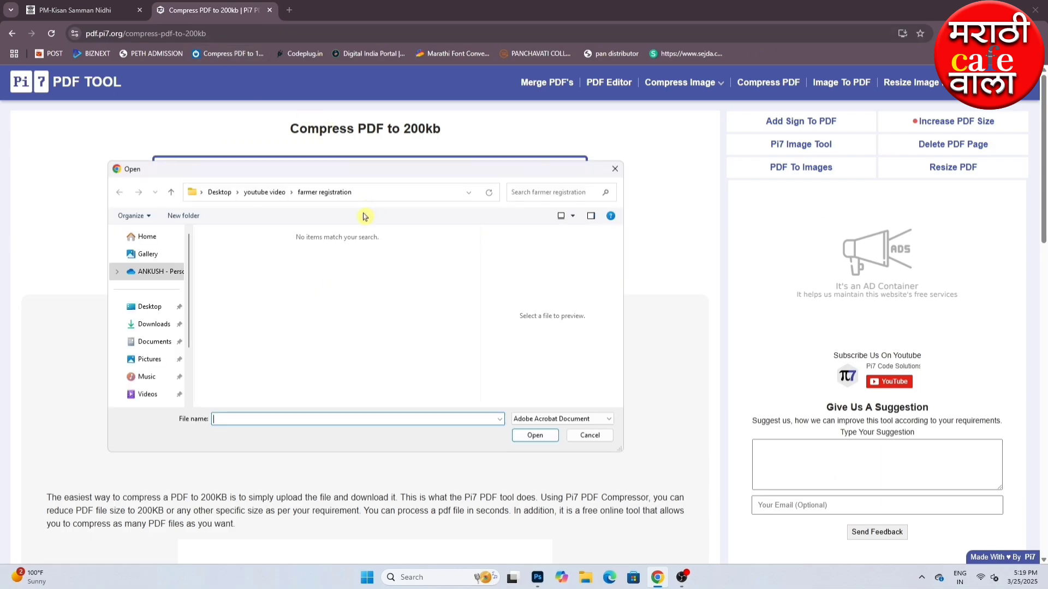
click(221, 194)
double_click(240, 264)
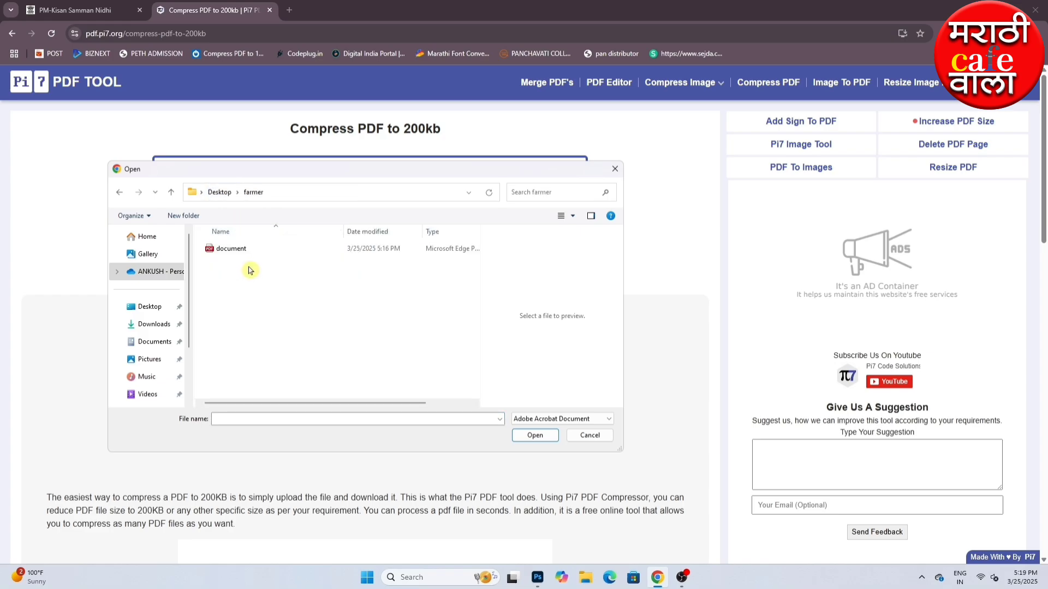
double_click(244, 249)
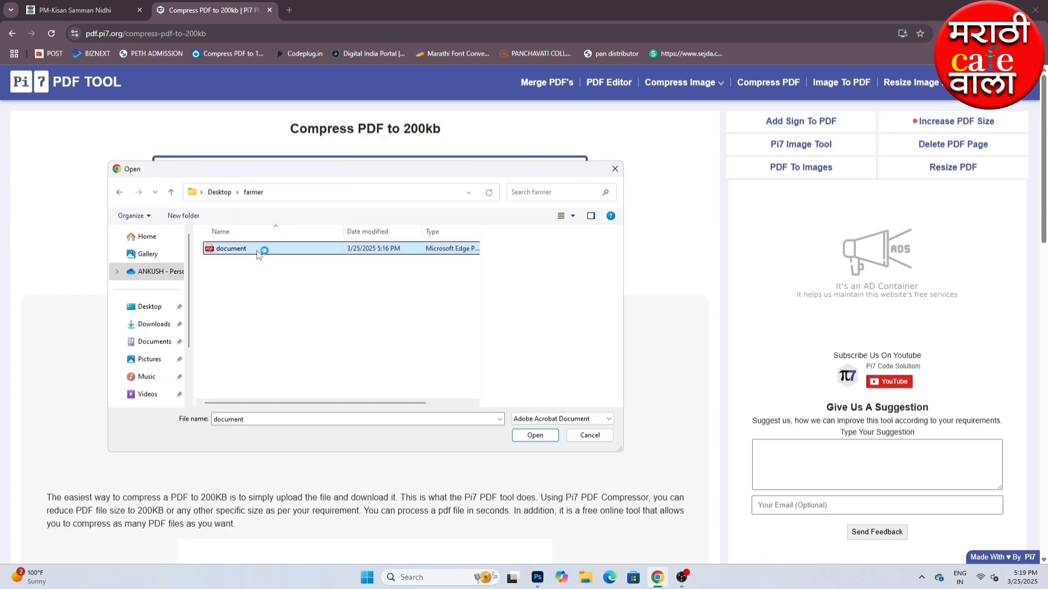
Compress it from 0.8MB to 194 KB and save the result in the farmer folder
click(317, 300)
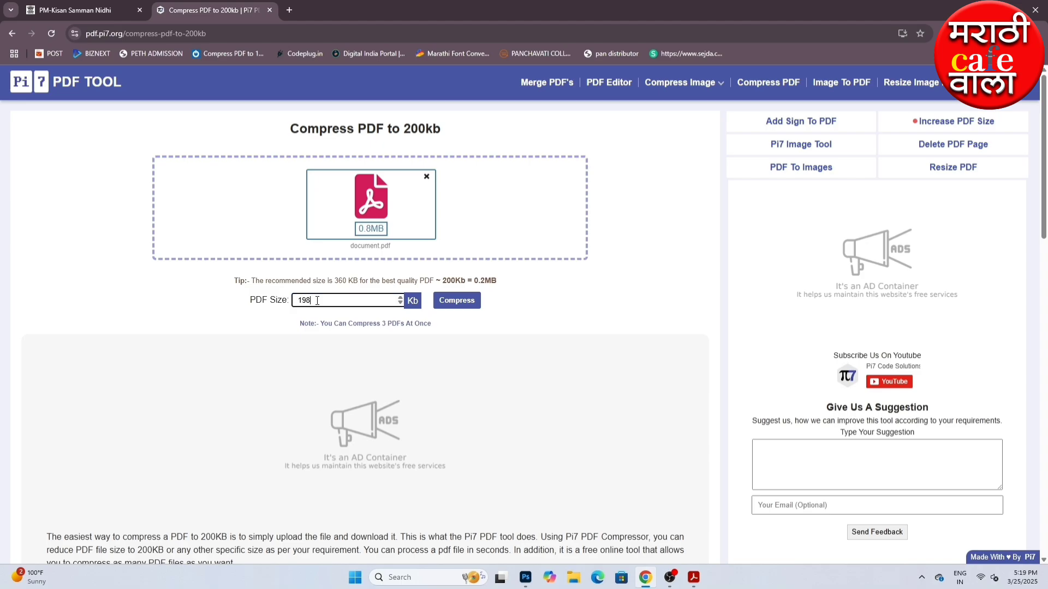
click(457, 302)
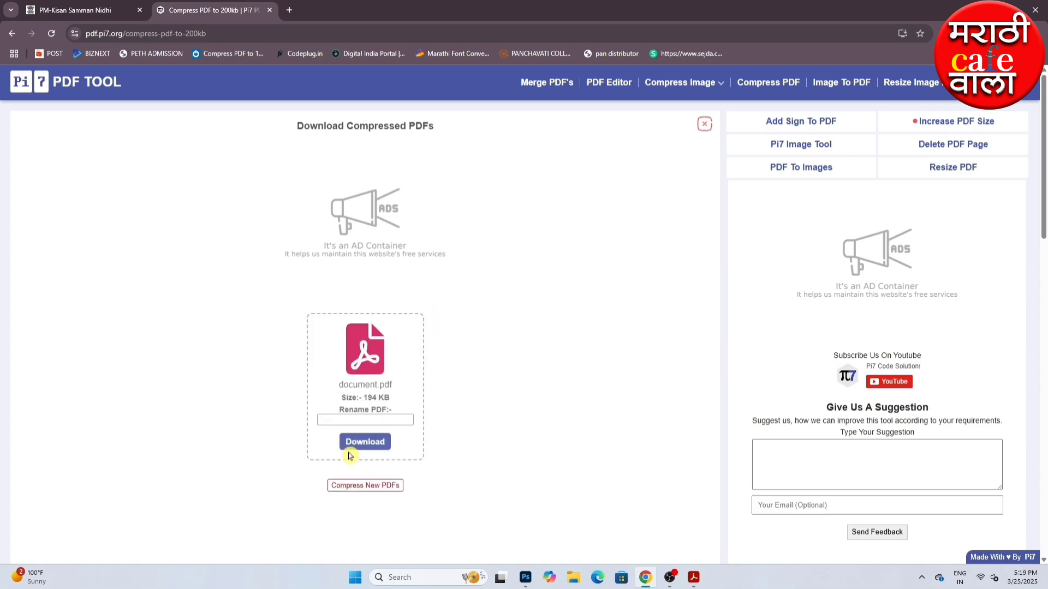
click(354, 442)
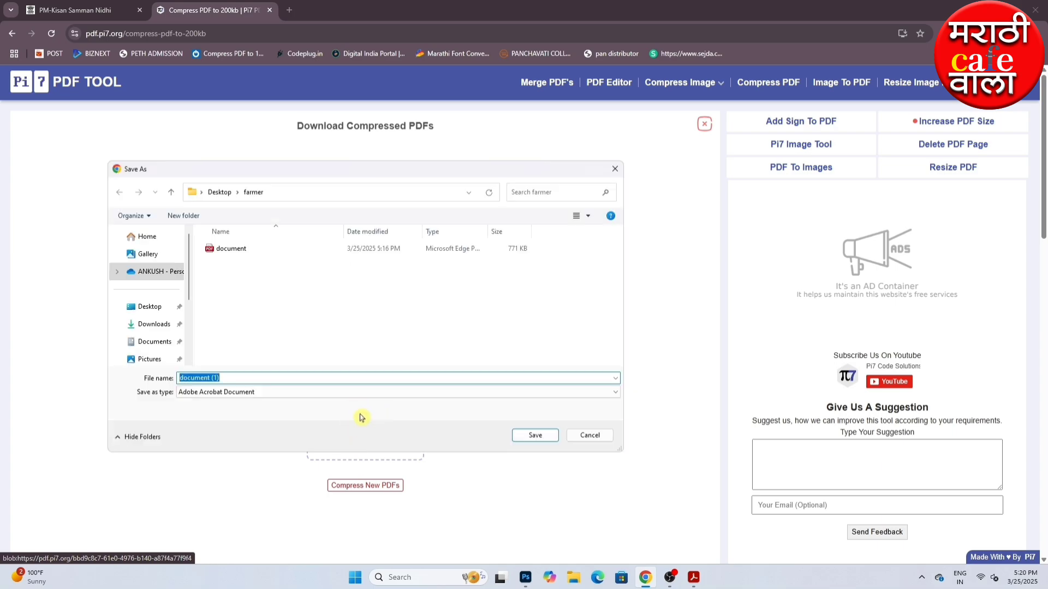
click(525, 435)
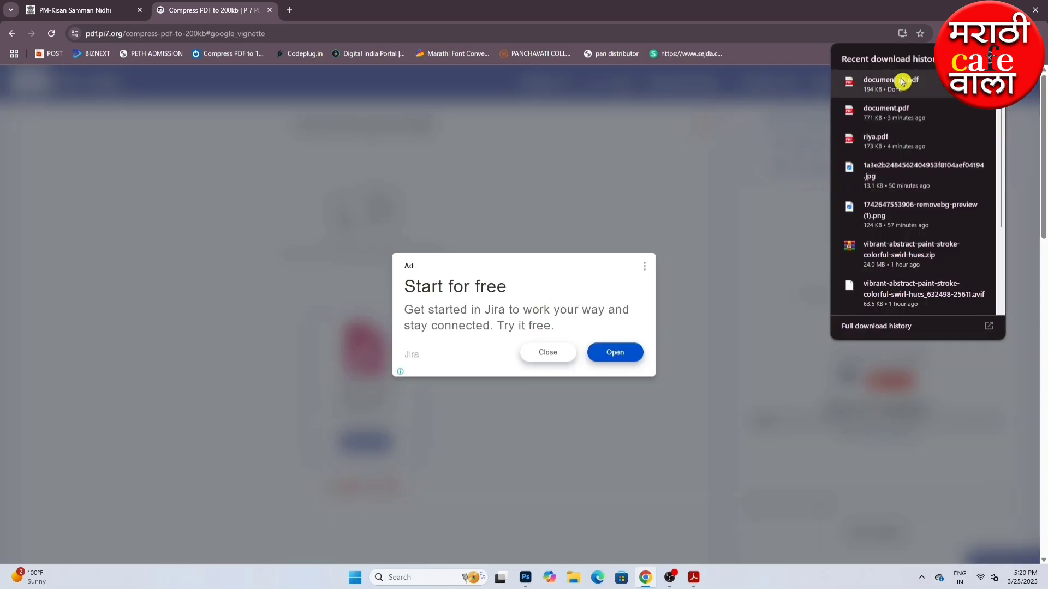
Scroll through the six pages of document (1).pdf, then return to the PM-Kisan tab
click(898, 83)
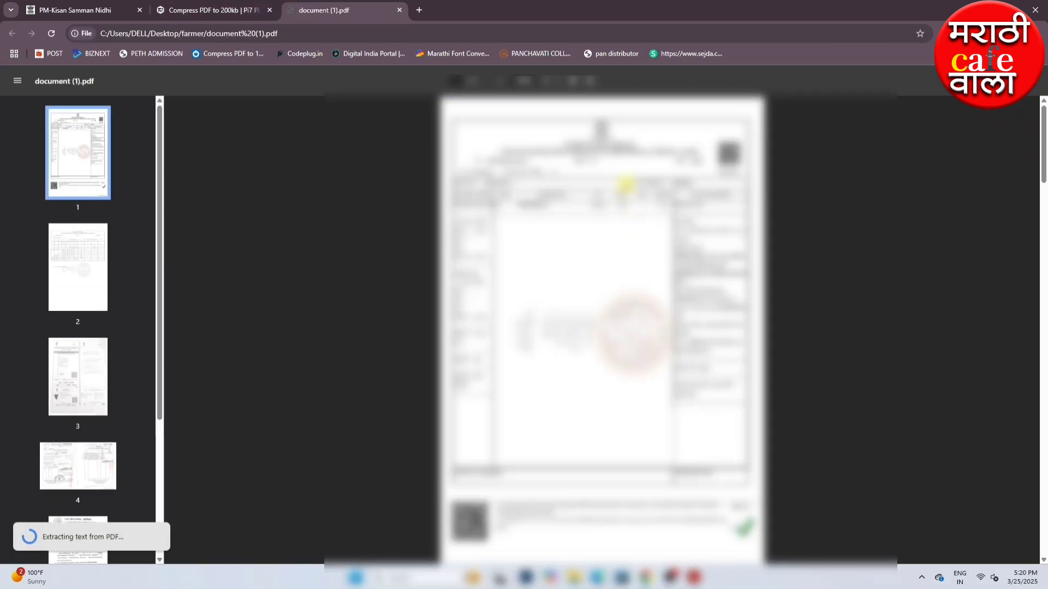
scroll(627, 202, down, 1)
scroll(606, 240, down, 1)
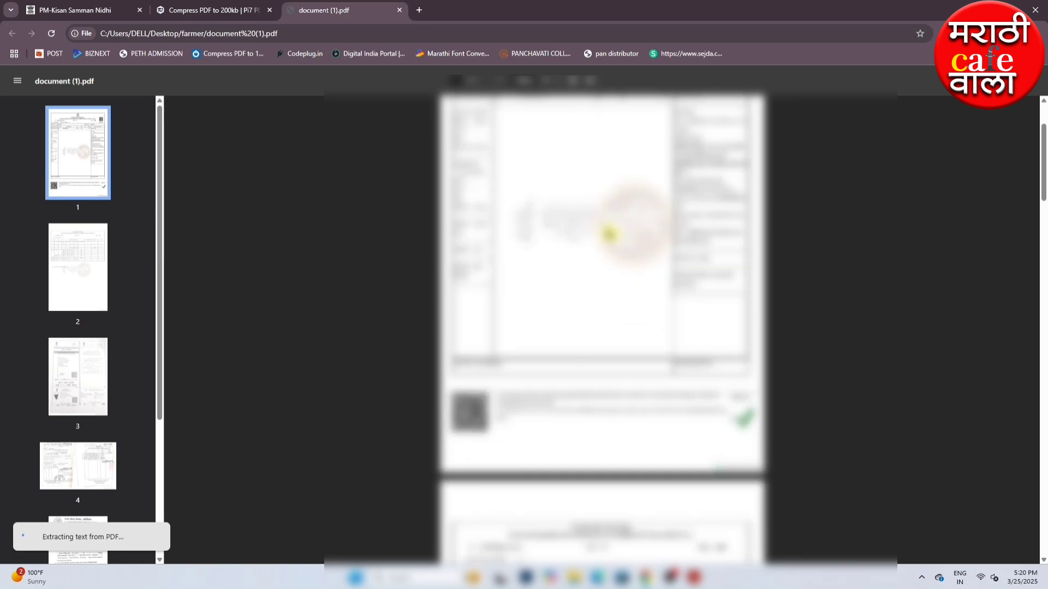
scroll(636, 229, down, 9)
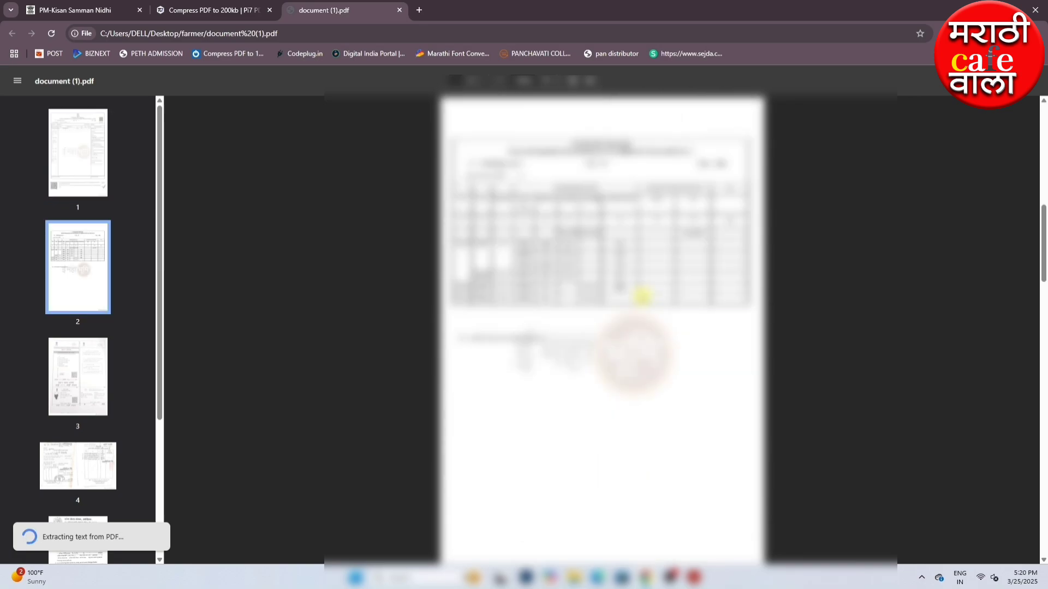
scroll(650, 327, down, 3)
scroll(652, 331, down, 4)
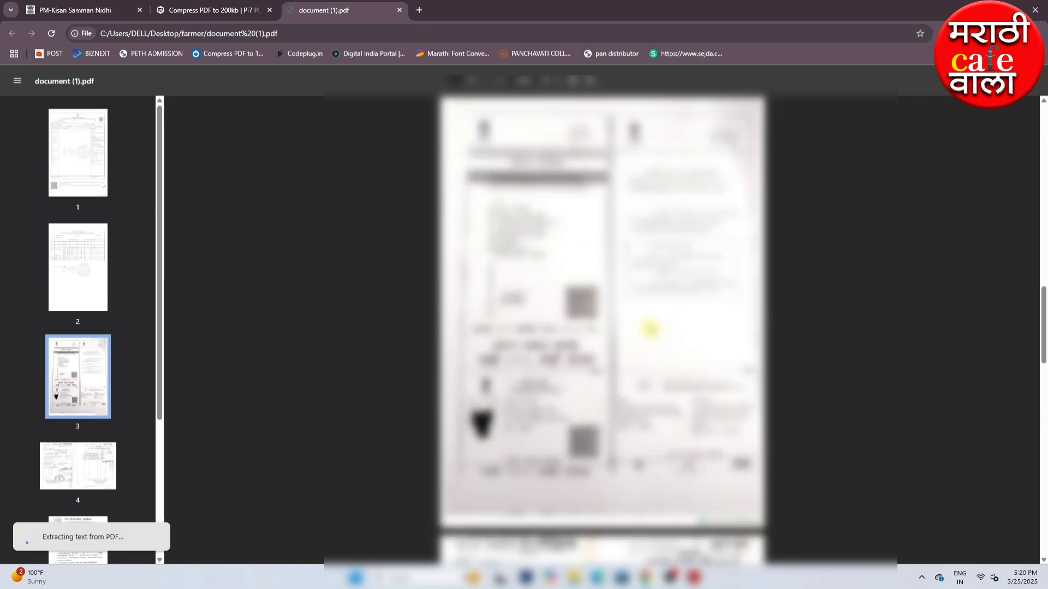
scroll(667, 326, down, 7)
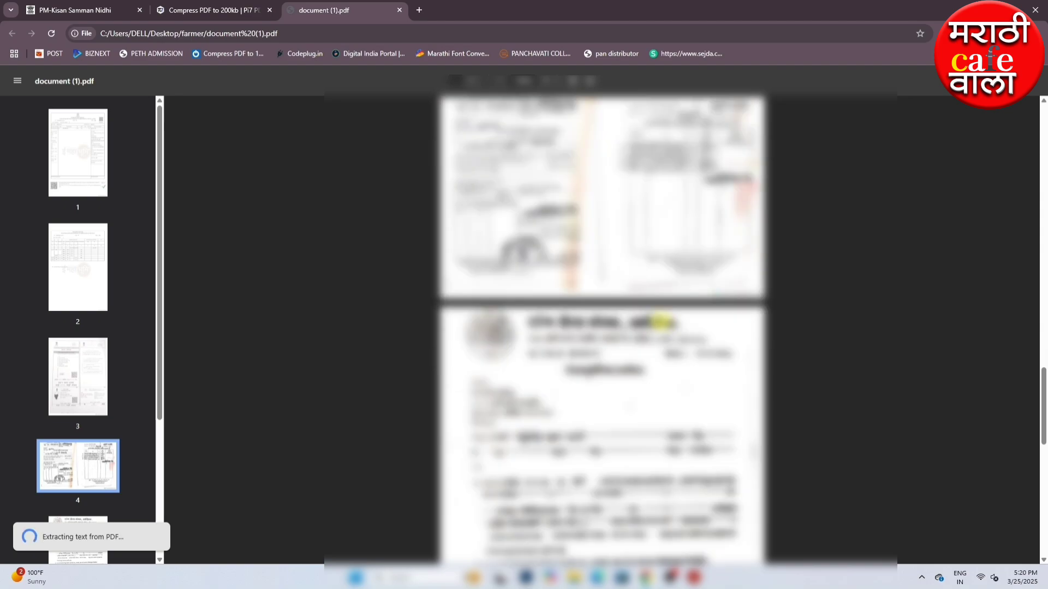
scroll(662, 286, down, 3)
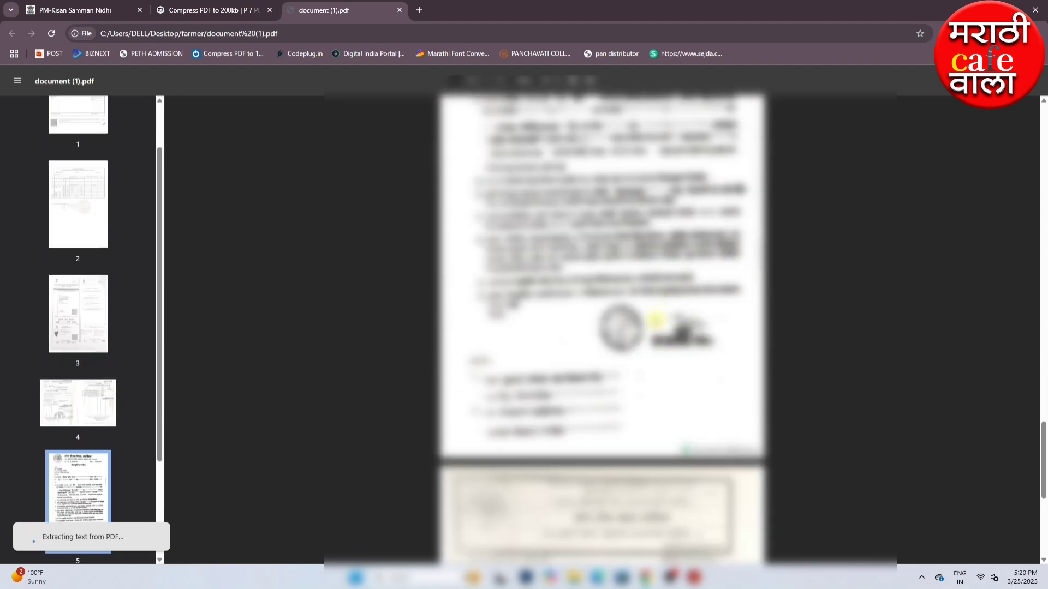
scroll(657, 323, down, 5)
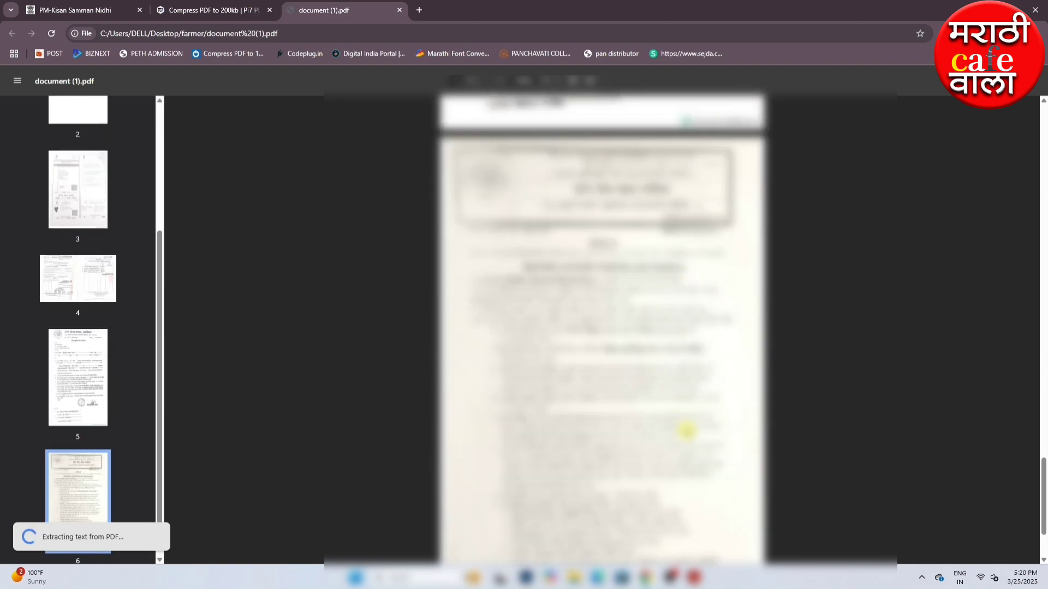
scroll(682, 389, up, 4)
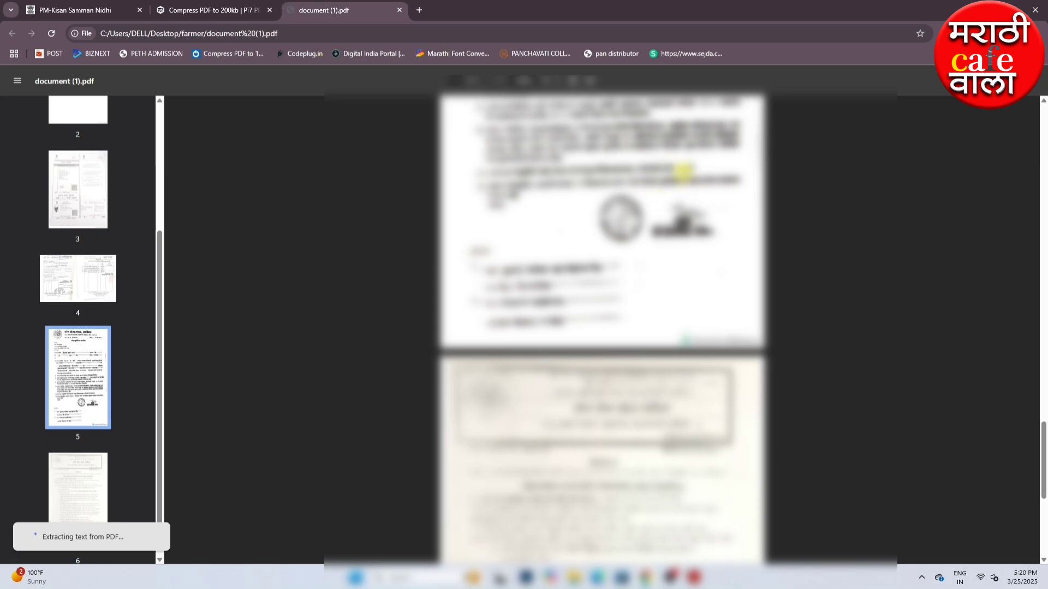
click(66, 11)
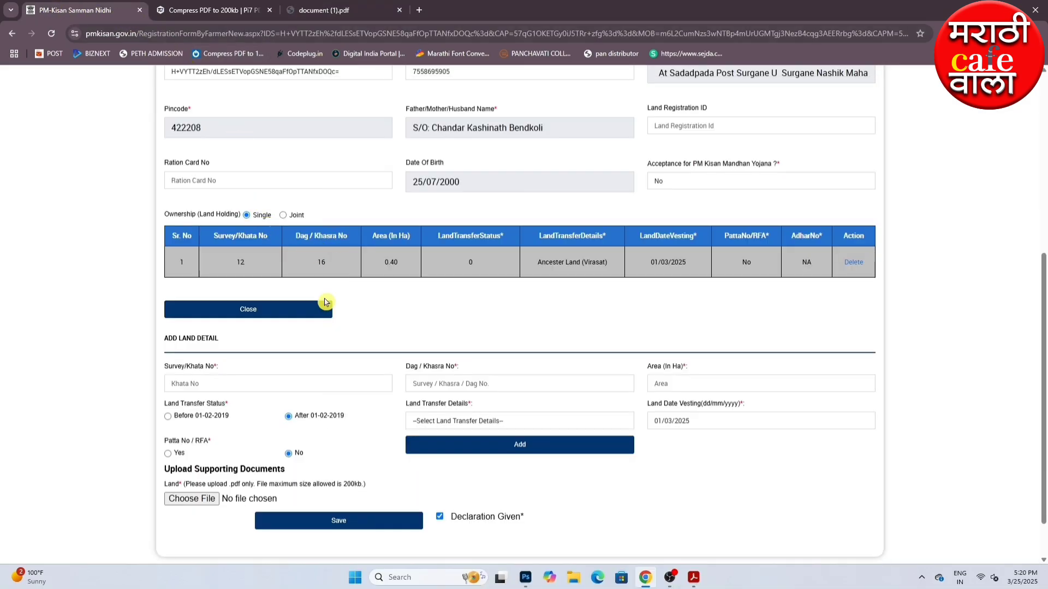
Attach document (1).pdf as the land document and save the registration
click(203, 503)
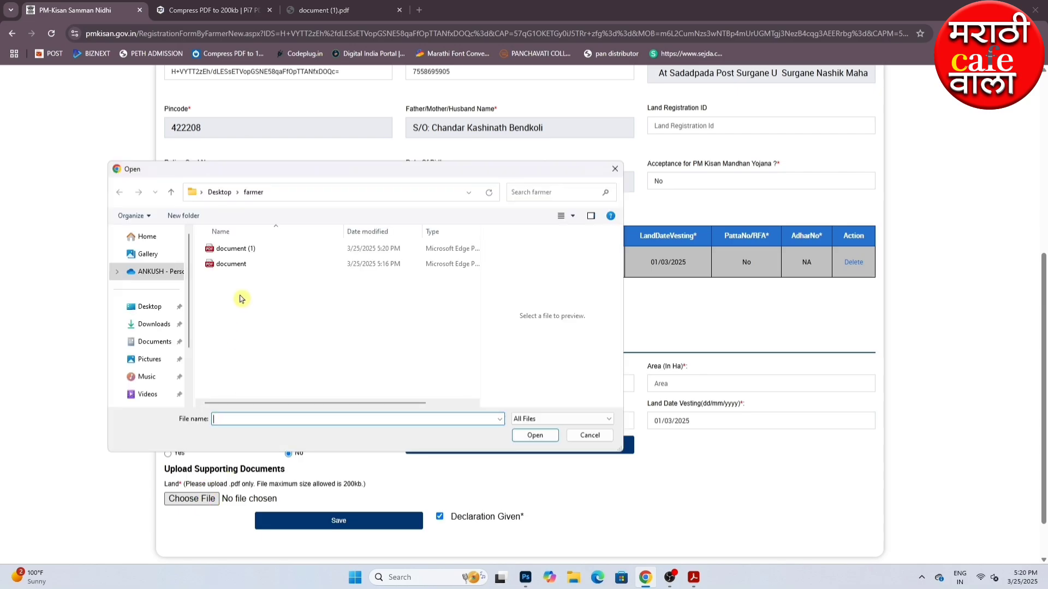
double_click(249, 250)
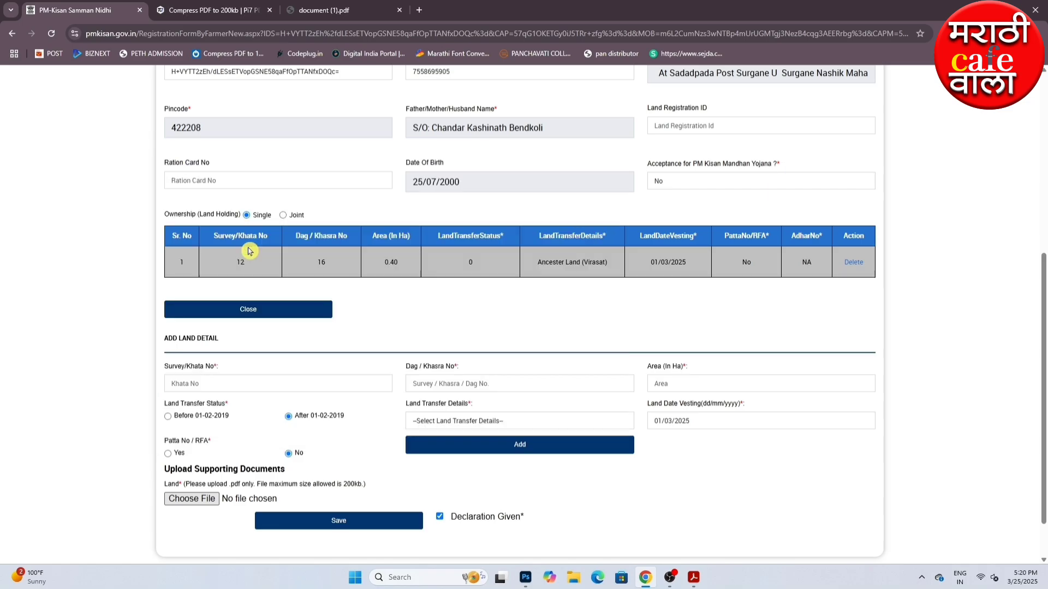
scroll(337, 469, down, 1)
click(333, 470)
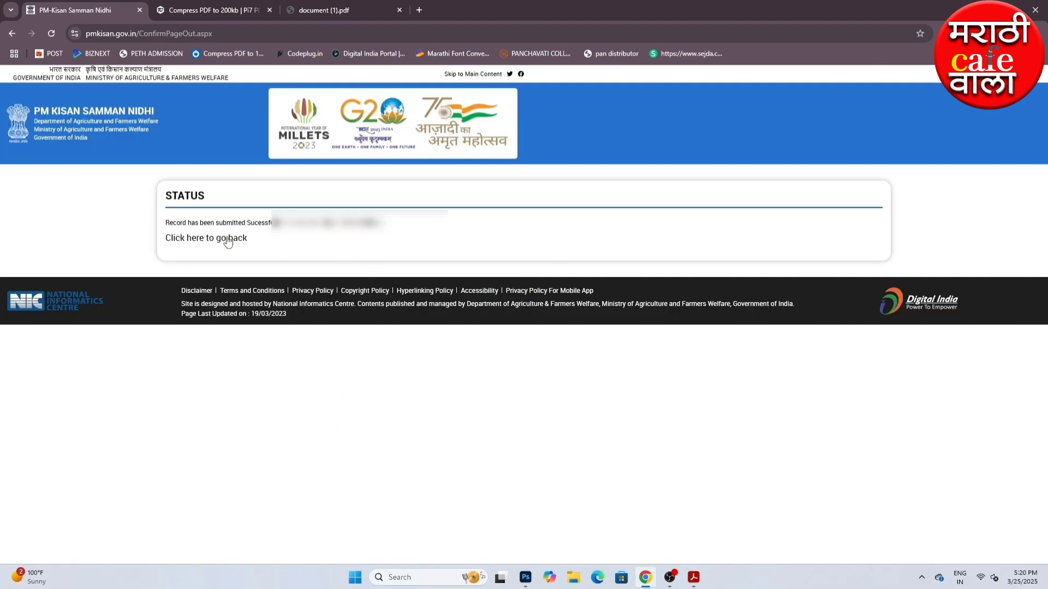
Highlight the submission success message and start entering pmkisan.gov.in in a new tab
drag(163, 226, 268, 224)
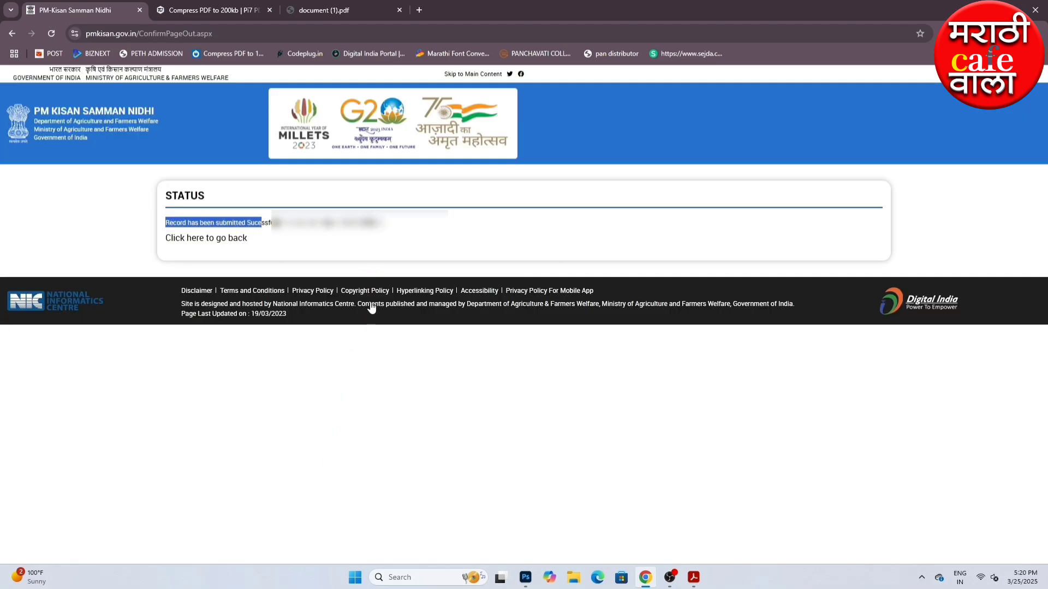
click(177, 220)
drag(164, 224, 327, 235)
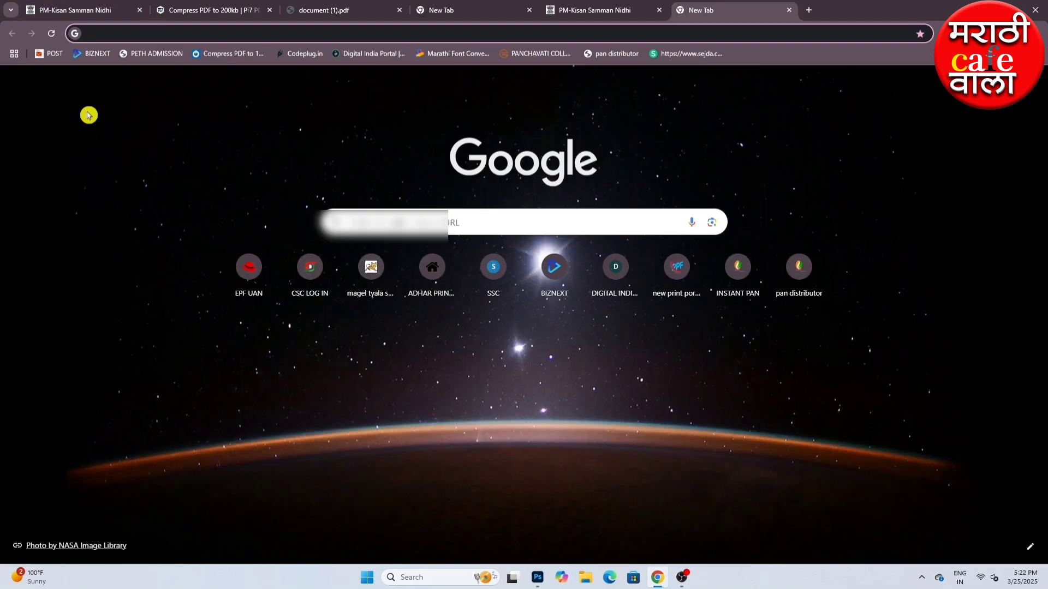
text(pm)
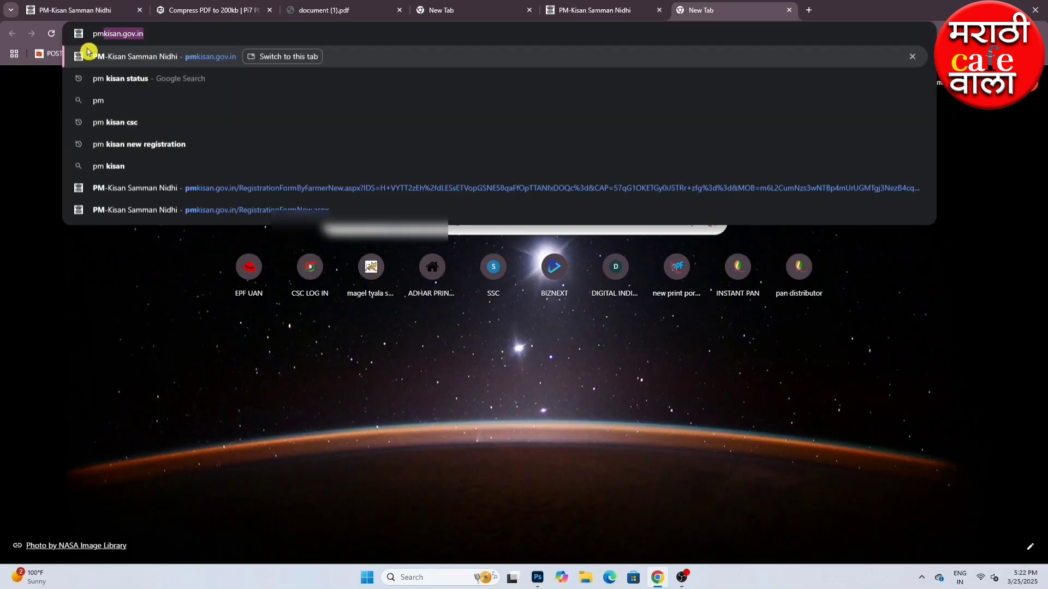
Load pmkisan.gov.in and open the Status of Self Registered Farmer/CSC Farmers check
key(Return)
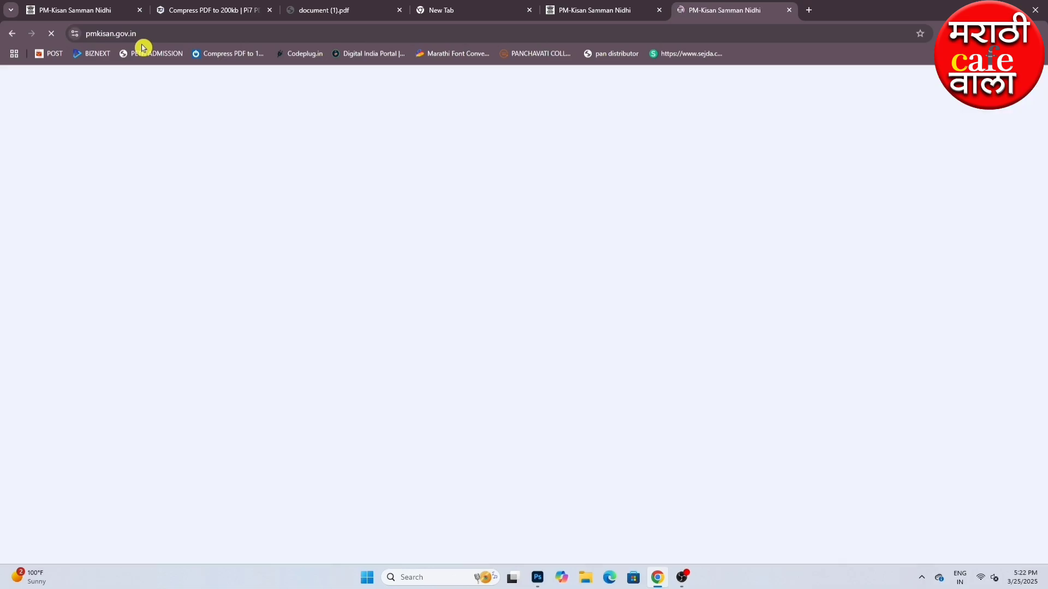
scroll(596, 298, down, 8)
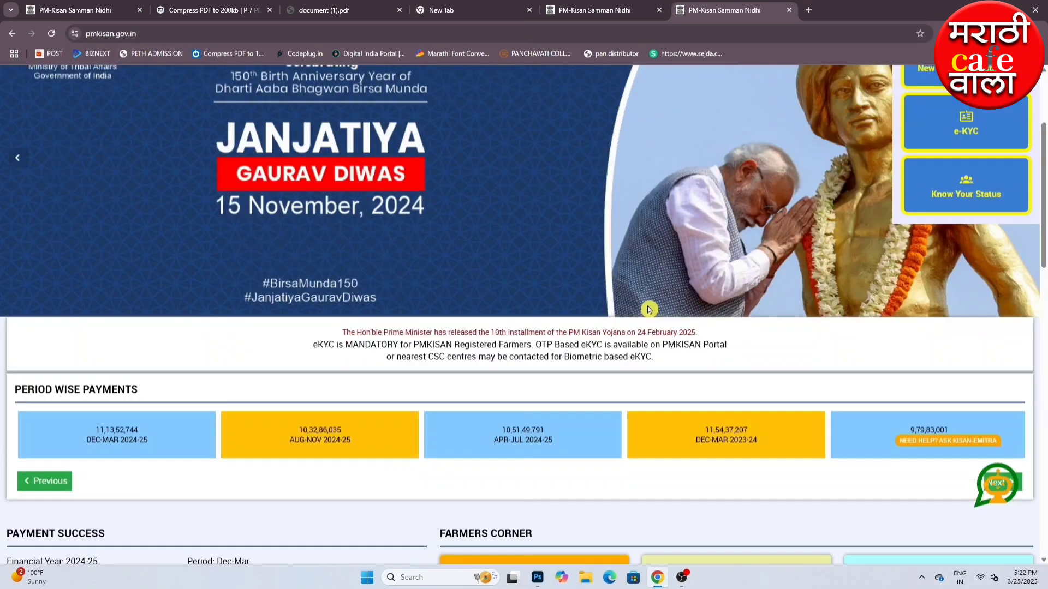
scroll(595, 298, down, 2)
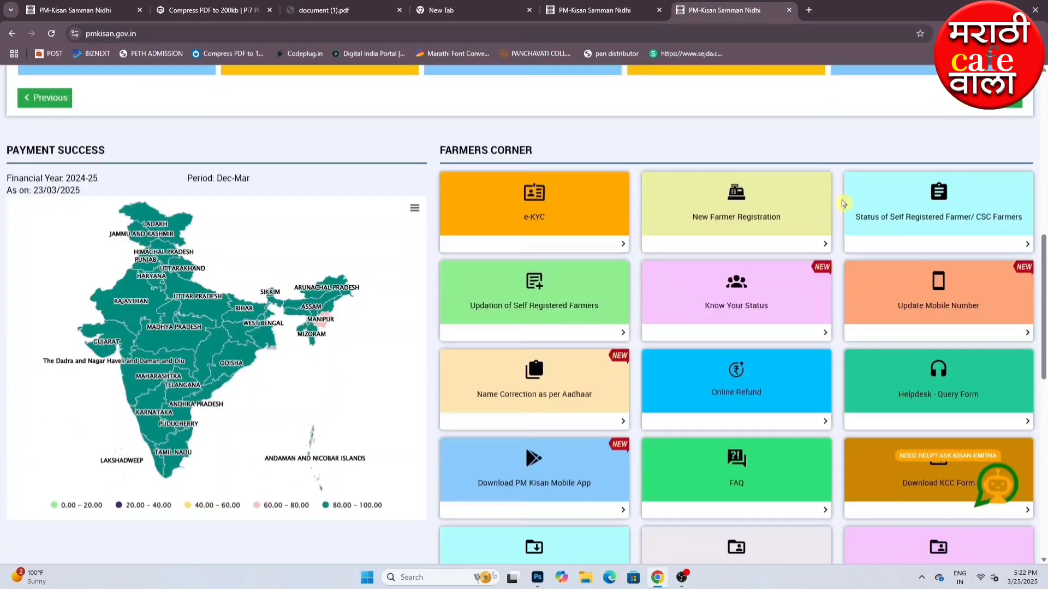
click(925, 234)
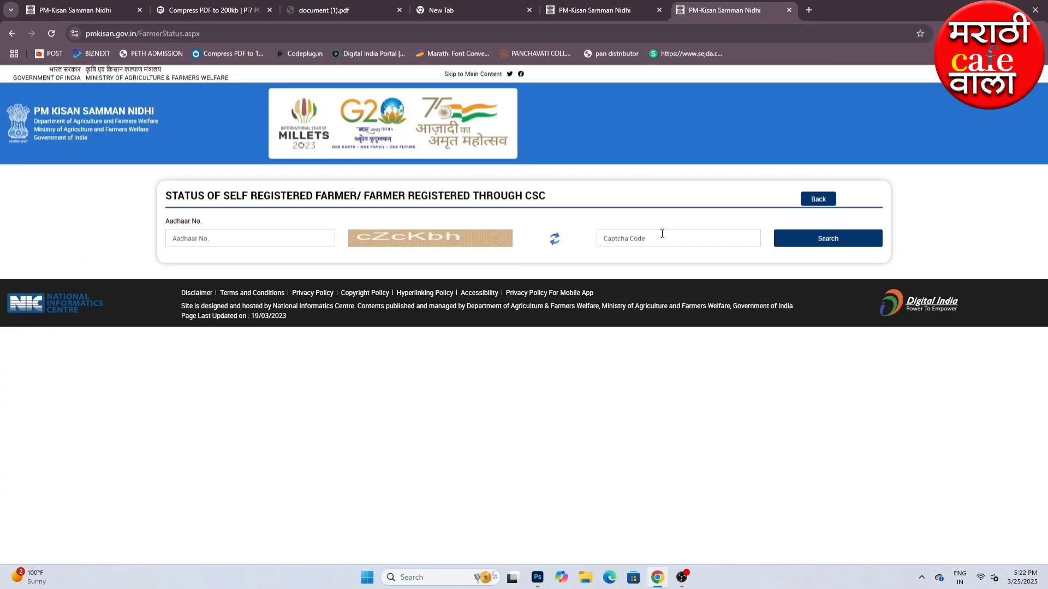
Enter the farmer's Aadhaar number and begin typing the captcha code
click(254, 239)
text(*)
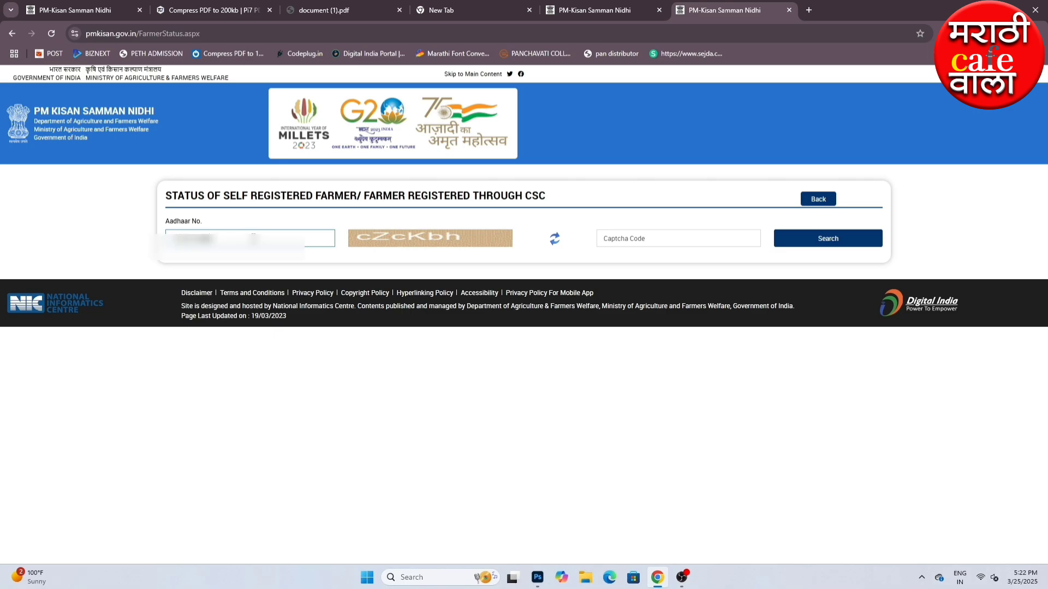
click(637, 244)
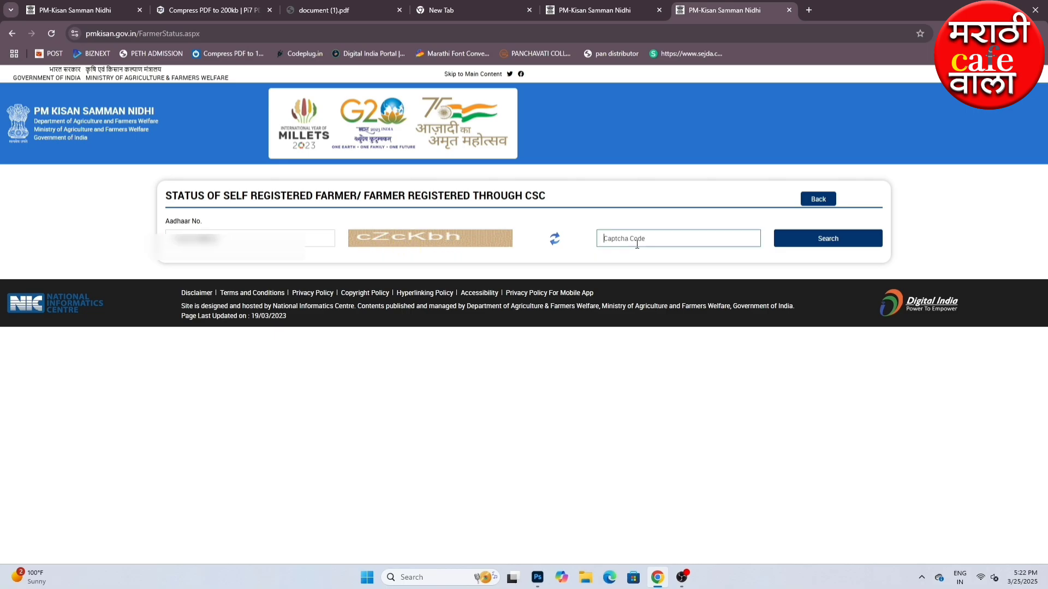
text(c)
text(c)
text(c)
Search the status and highlight 'Pending for approval at Sub-District/Block Level' and the Reason for Rejection label
click(827, 247)
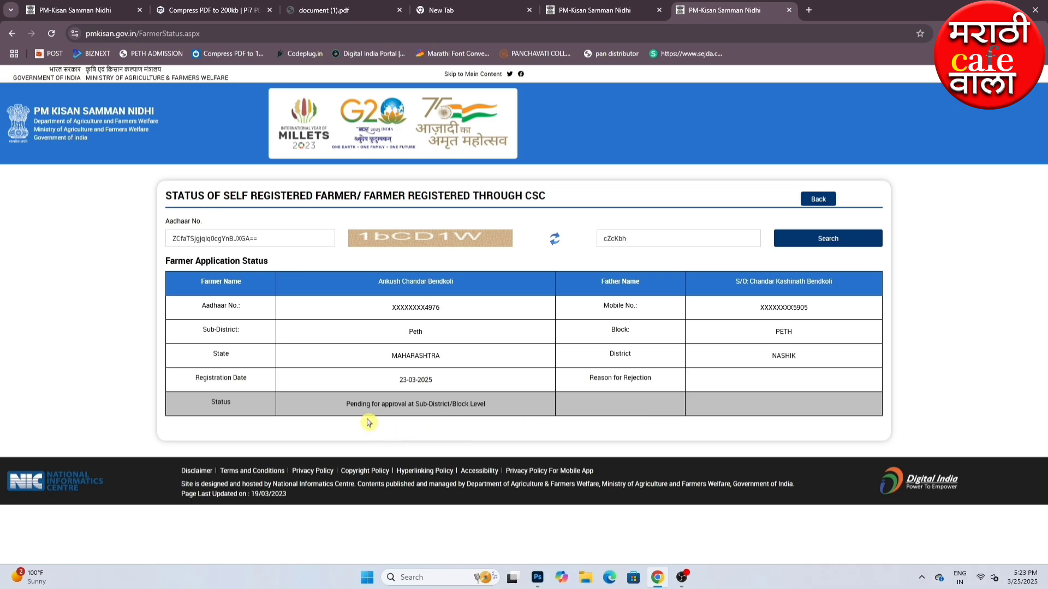
drag(346, 405, 482, 416)
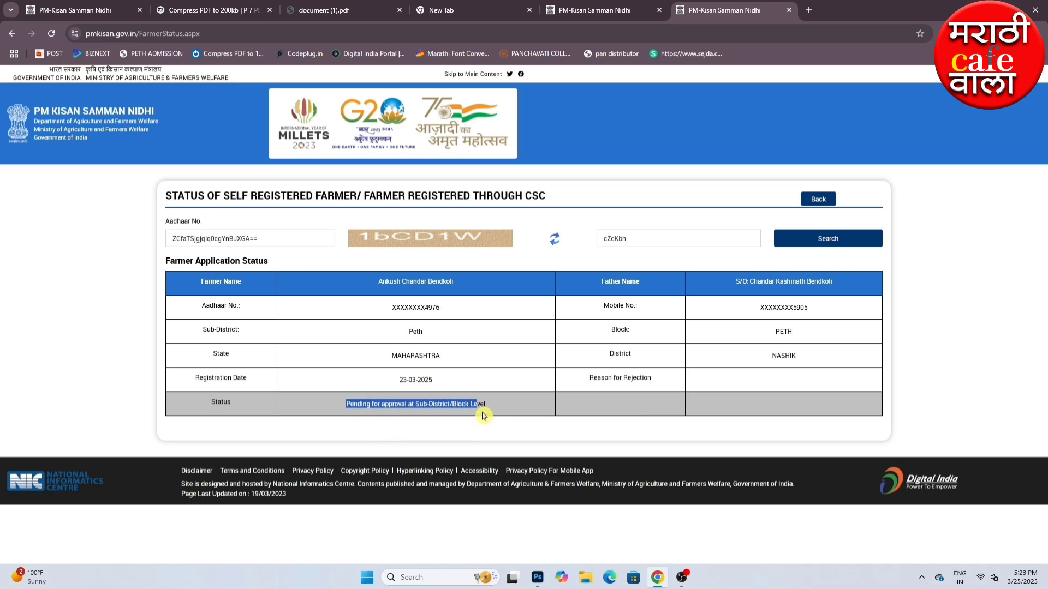
click(377, 405)
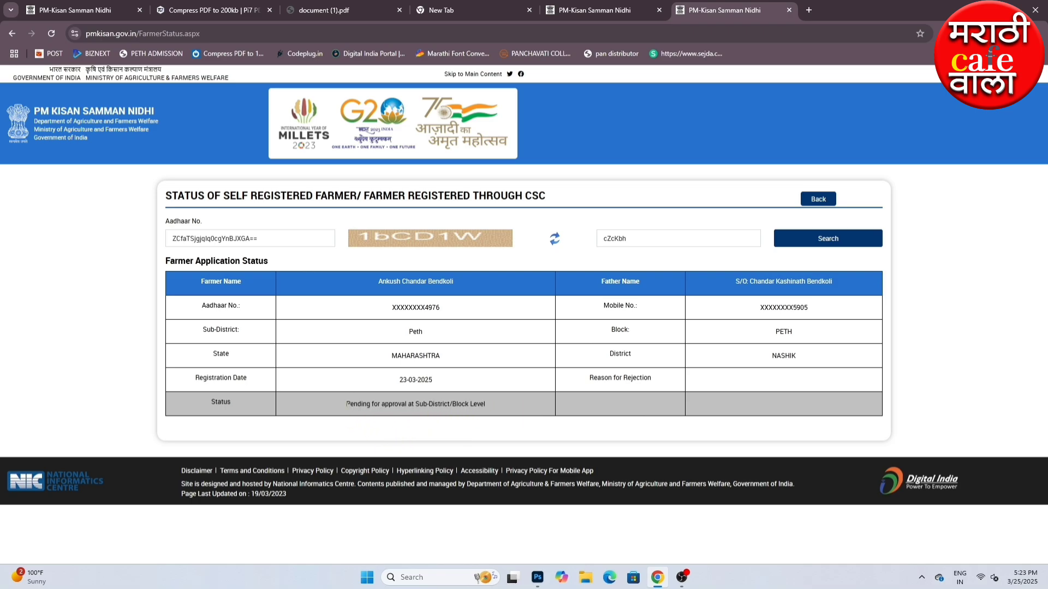
drag(348, 404, 487, 397)
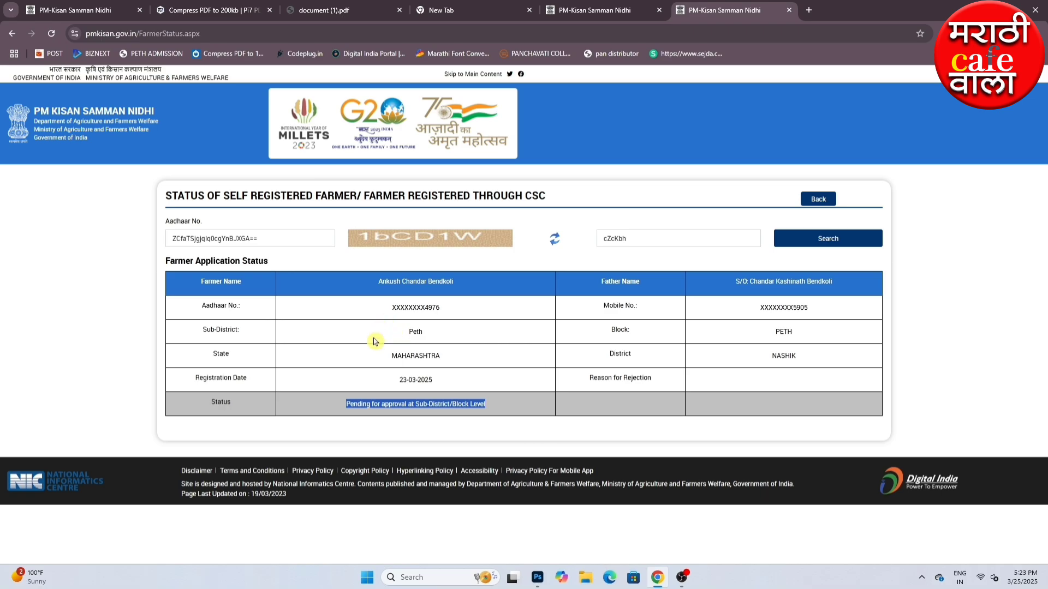
click(385, 424)
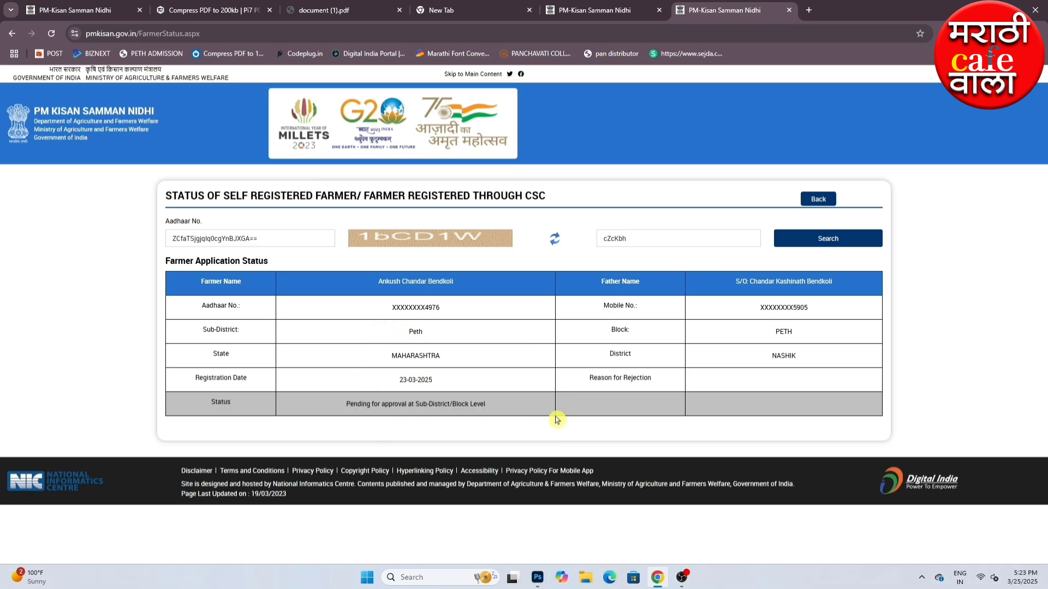
drag(599, 380, 672, 378)
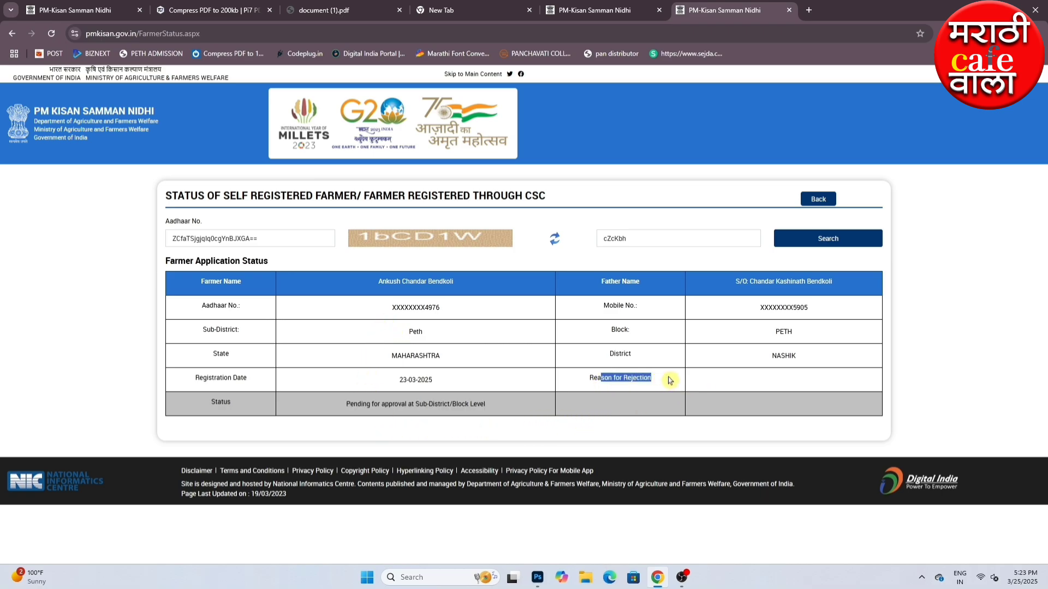
click(726, 376)
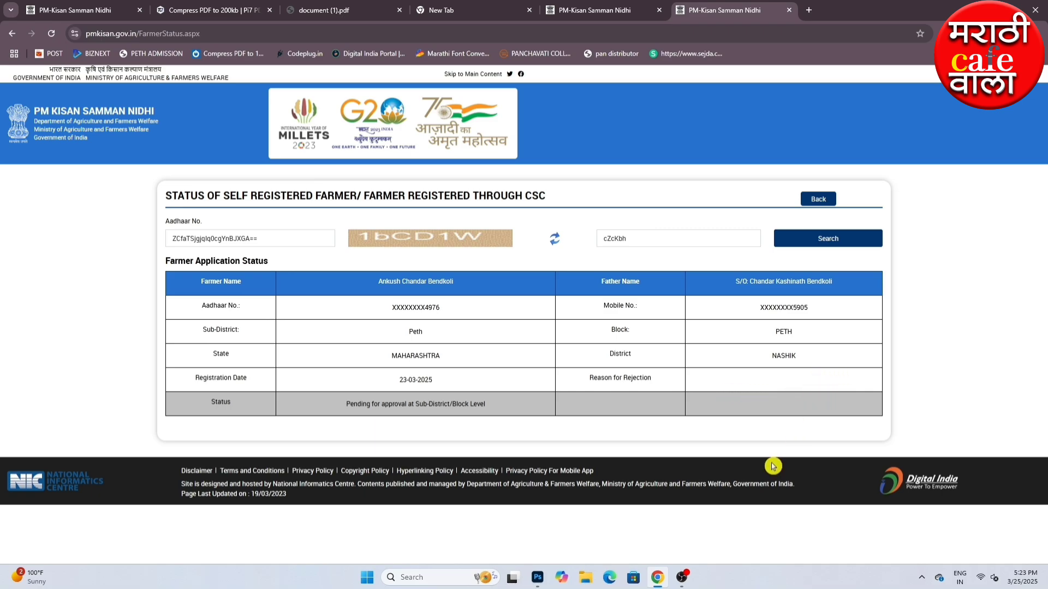
Return to the first PM-Kisan tab and select only the Farmer Id in the confirmation message
click(688, 577)
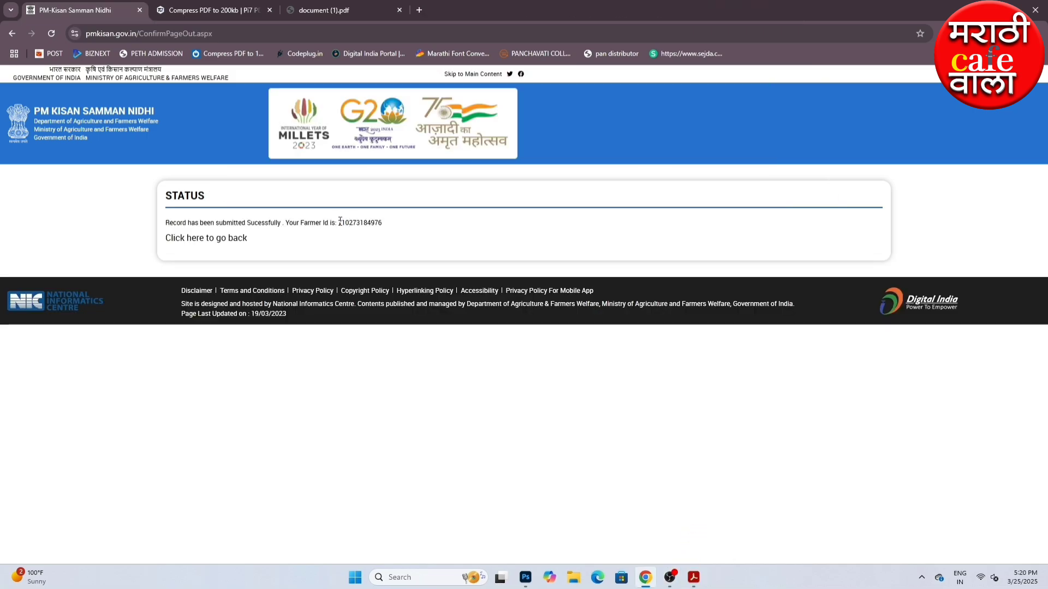
drag(339, 222, 395, 227)
triple_click(361, 223)
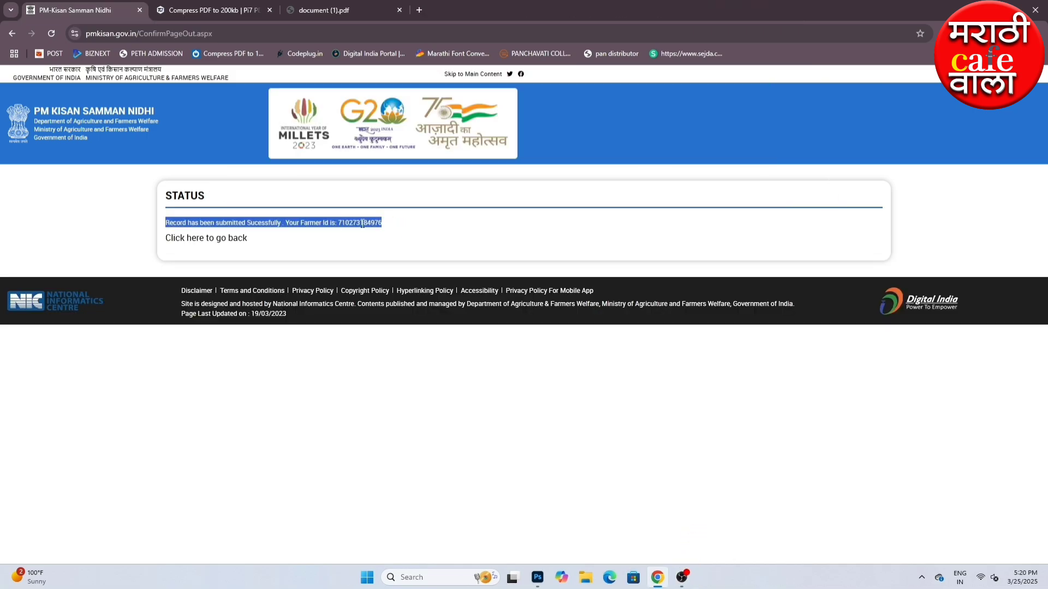
click(365, 223)
double_click(371, 223)
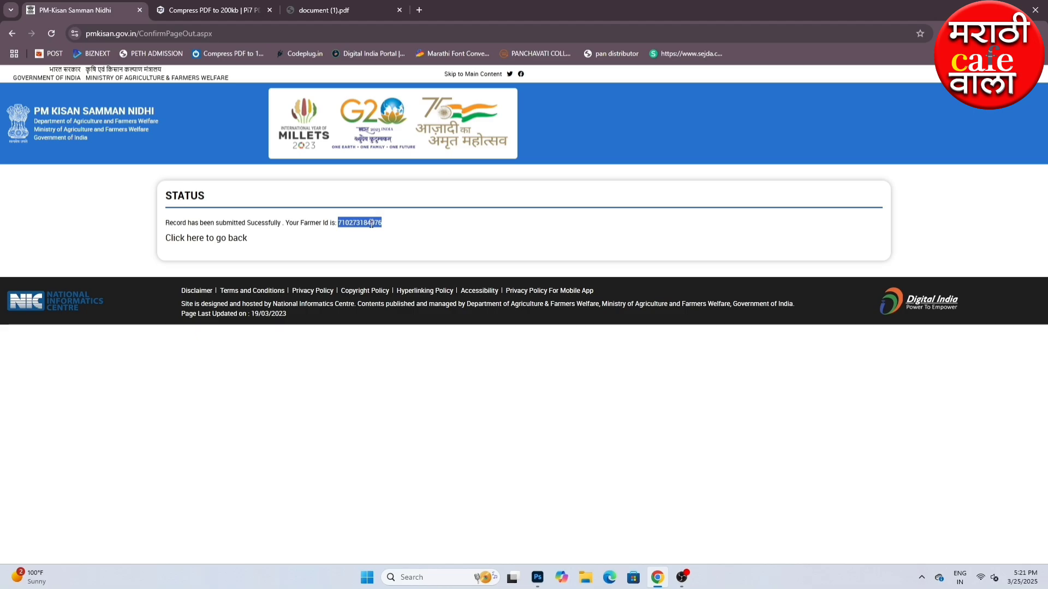